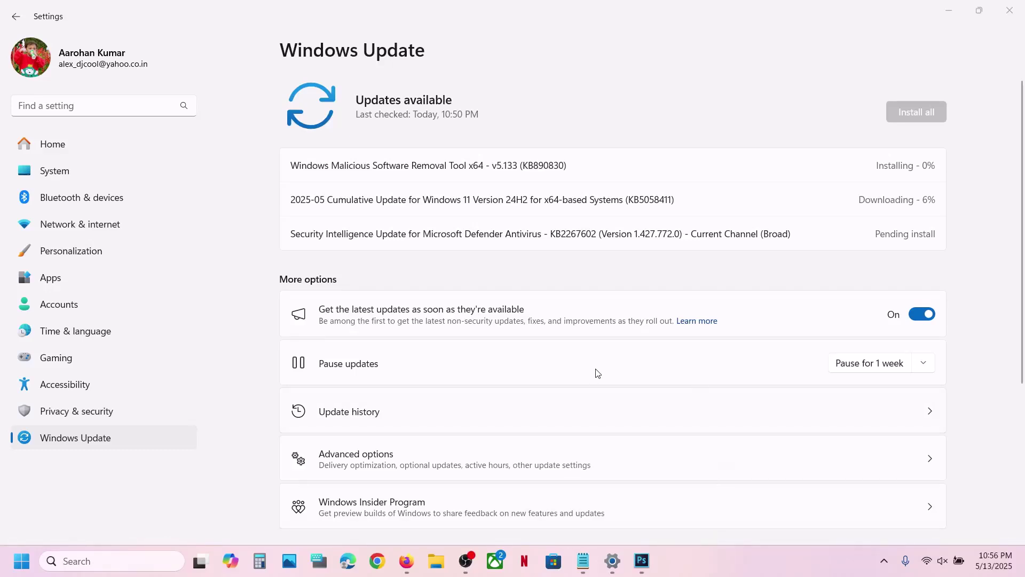
# - Select KB5058411 in the stalled 2025-05 cumulative update row, then switch away from Settings
pyautogui.doubleClick(654, 203)
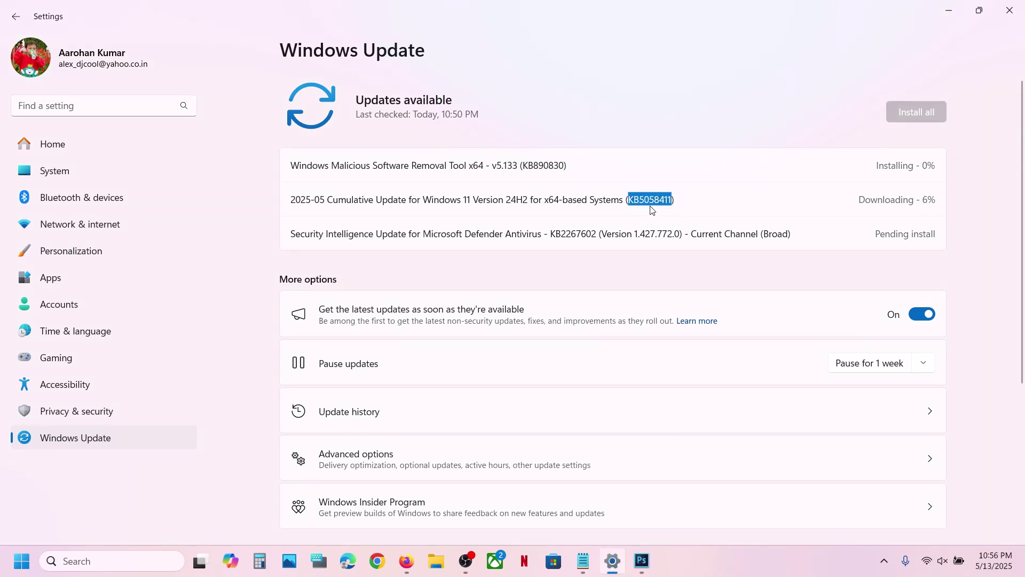
pyautogui.click(740, 572)
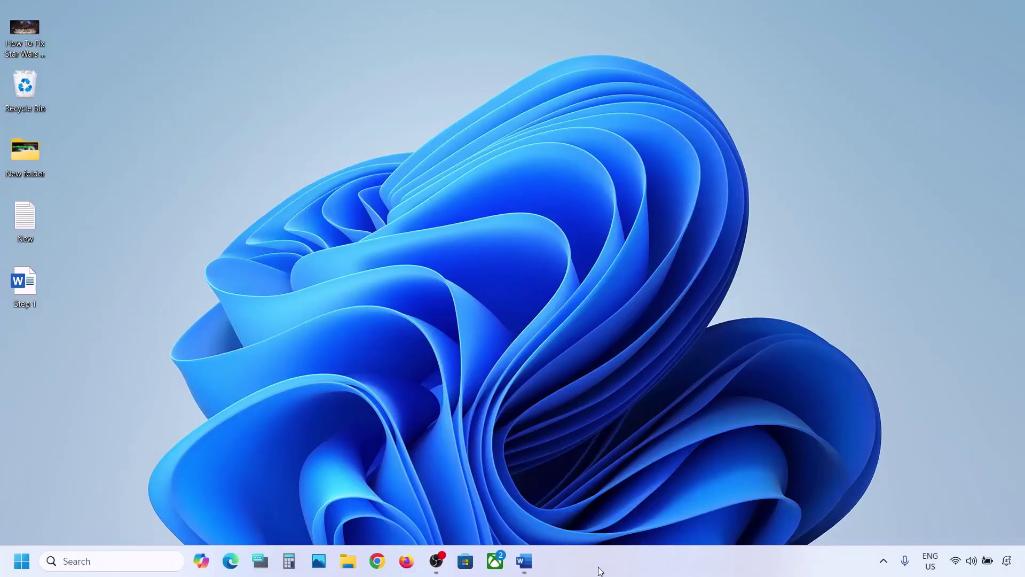
# - Highlight 'Step 1) Start App Readiness Service' in the Word notes and launch Services via search
pyautogui.click(524, 561)
pyautogui.moveTo(187, 218); pyautogui.dragTo(614, 219)
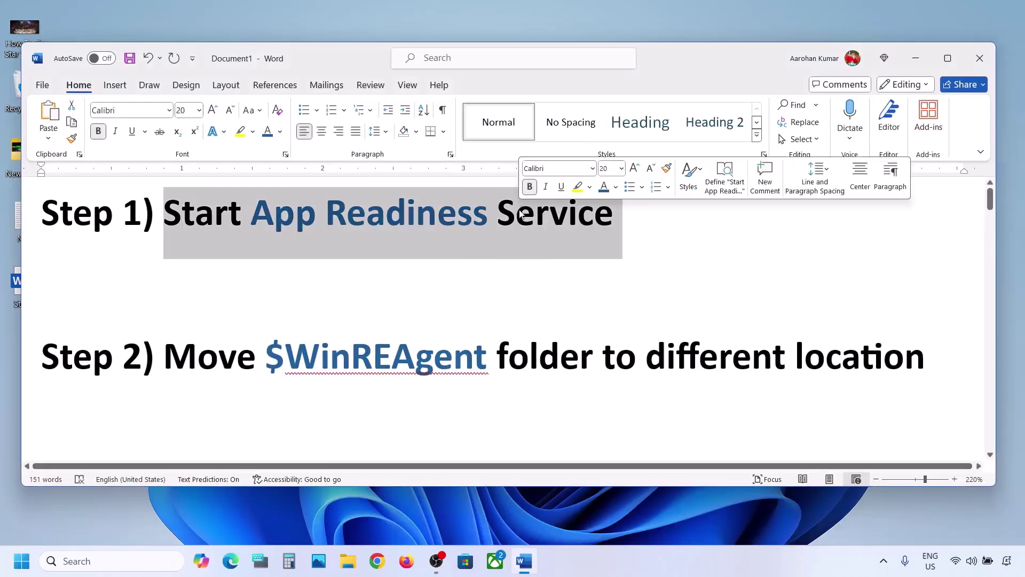
pyautogui.click(79, 556)
pyautogui.write('se')
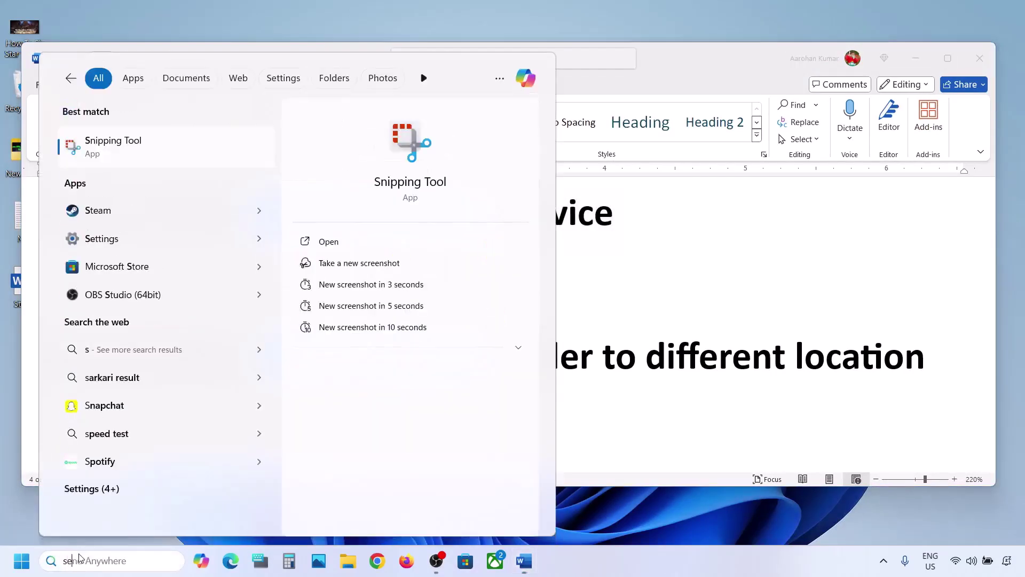
pyautogui.write('rvices')
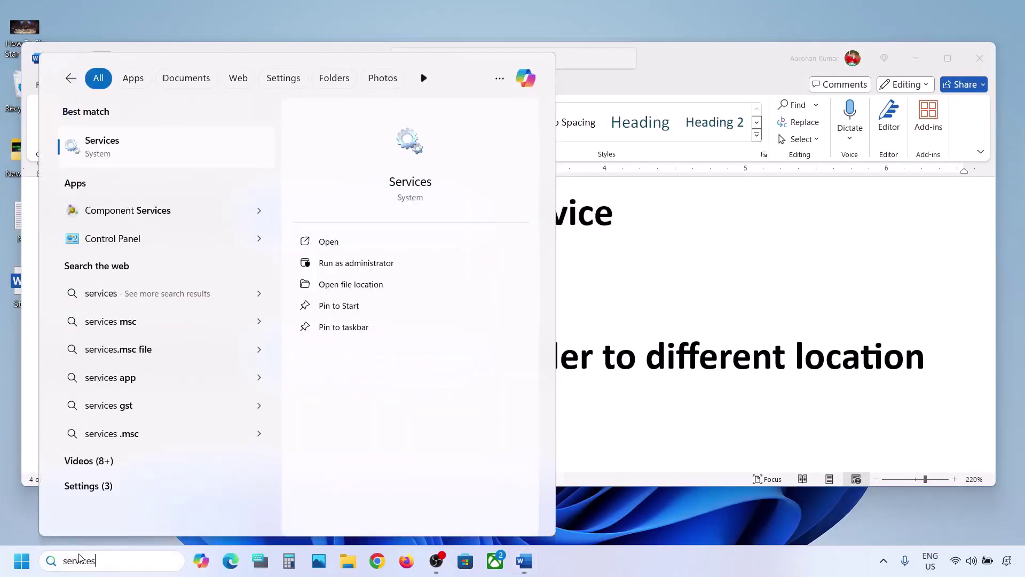
pyautogui.click(129, 154)
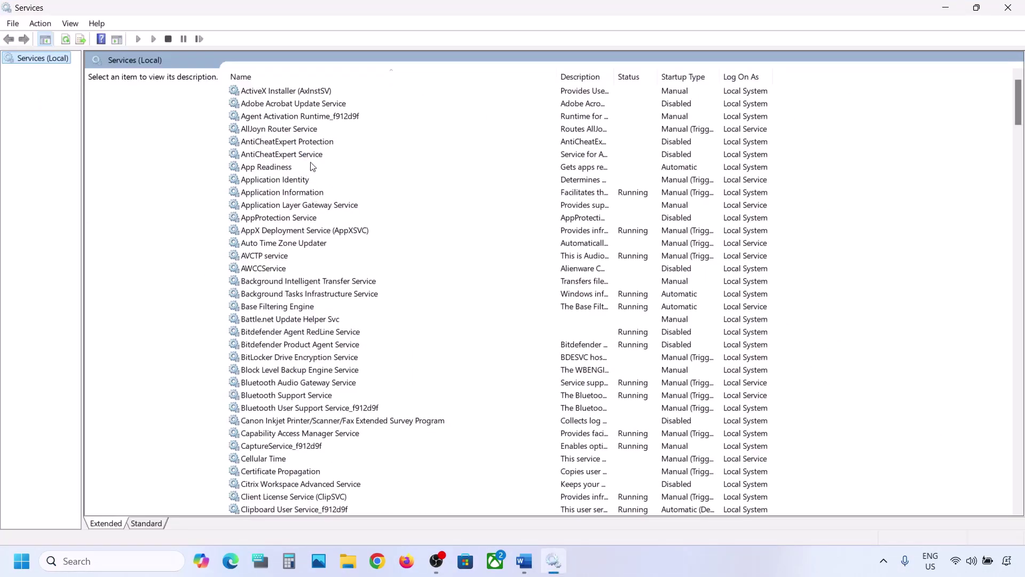
# - Set App Readiness startup to Automatic, start the service, and return to the Word notes
pyautogui.click(291, 168)
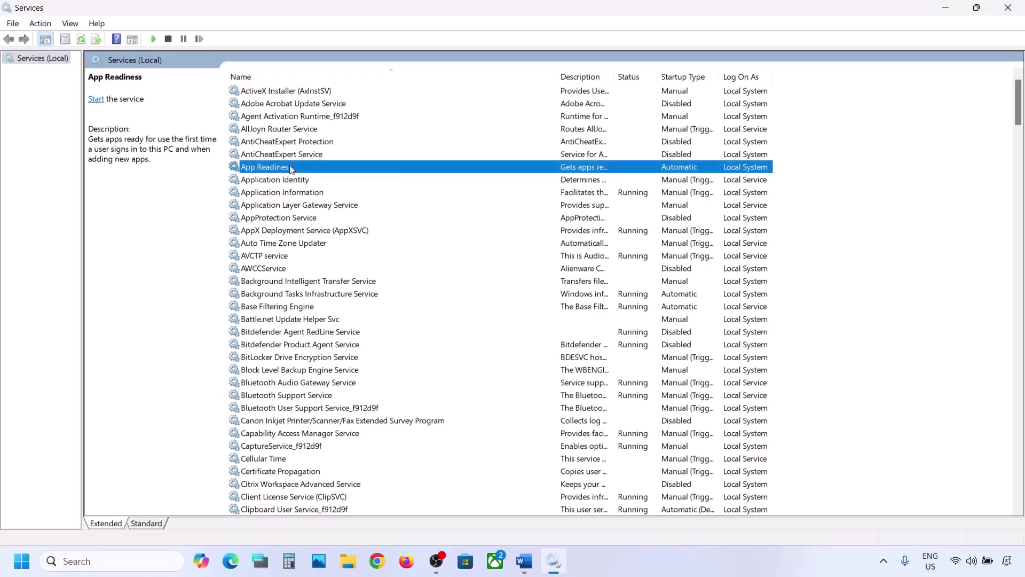
pyautogui.doubleClick(318, 170)
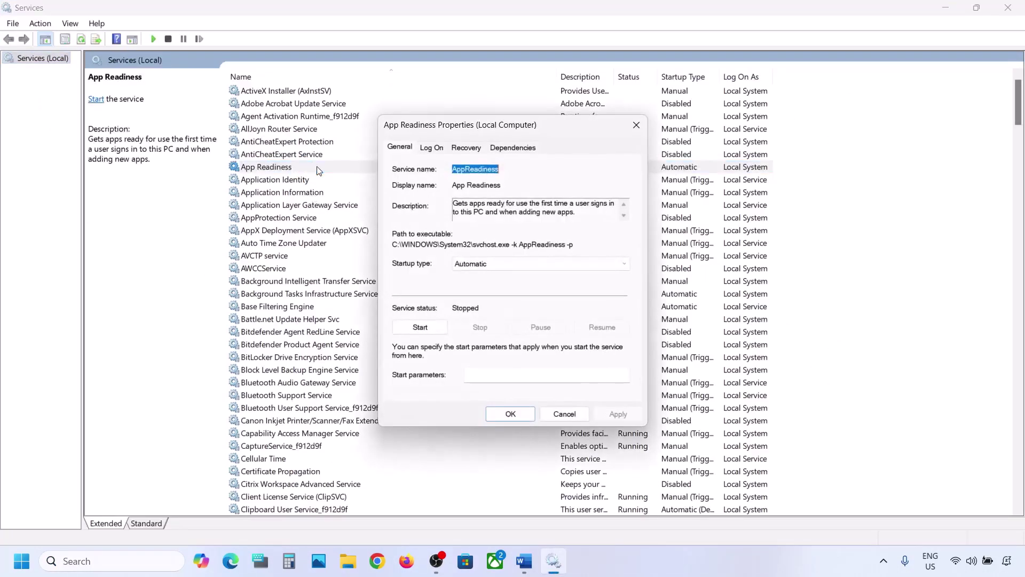
pyautogui.click(482, 263)
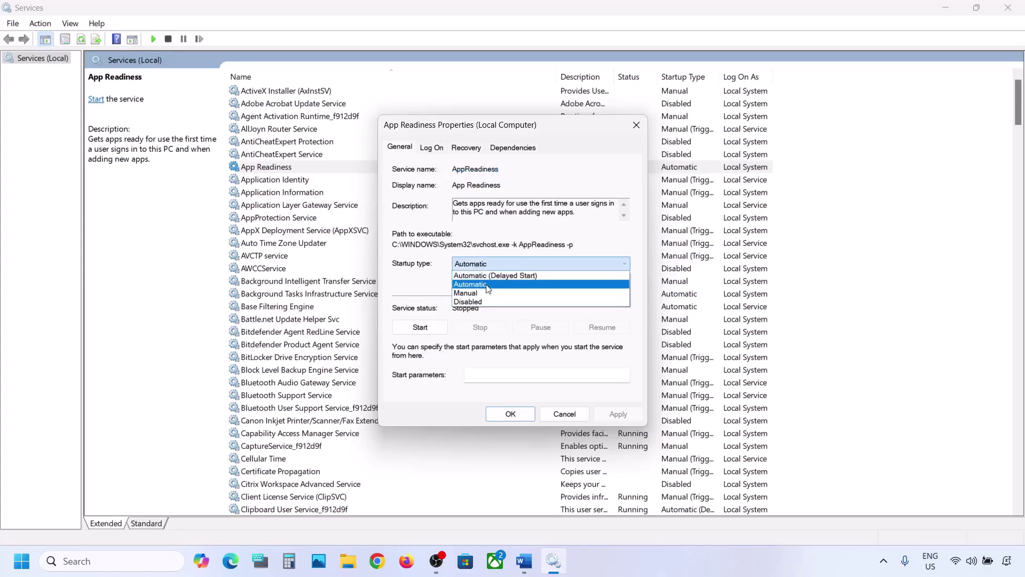
pyautogui.click(470, 273)
pyautogui.click(615, 420)
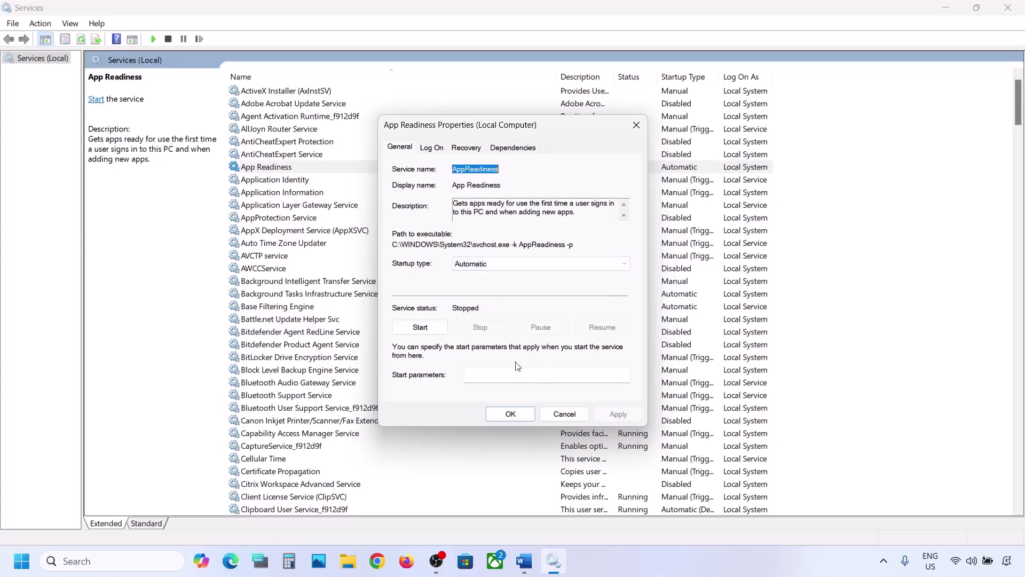
pyautogui.click(421, 328)
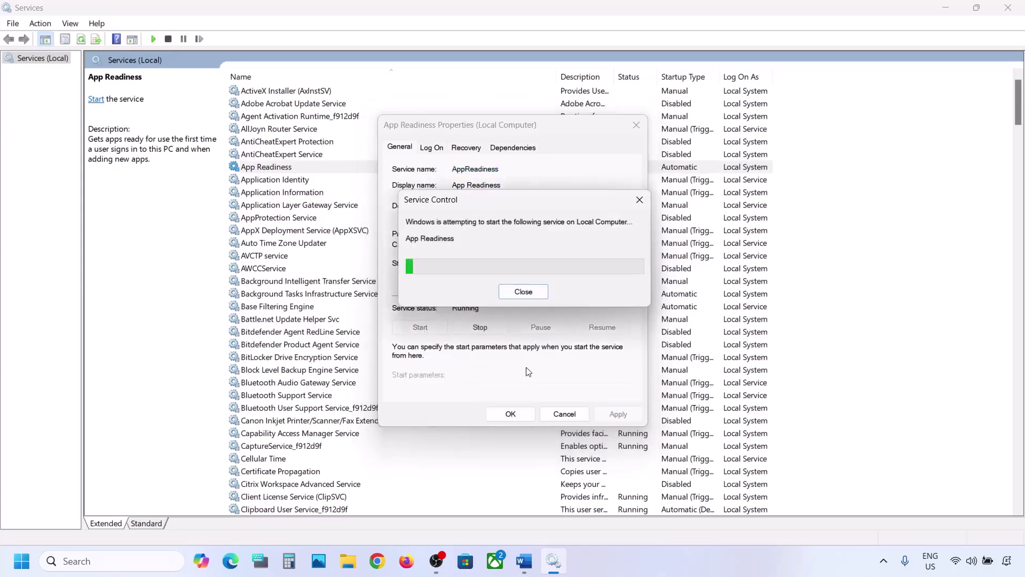
pyautogui.click(514, 415)
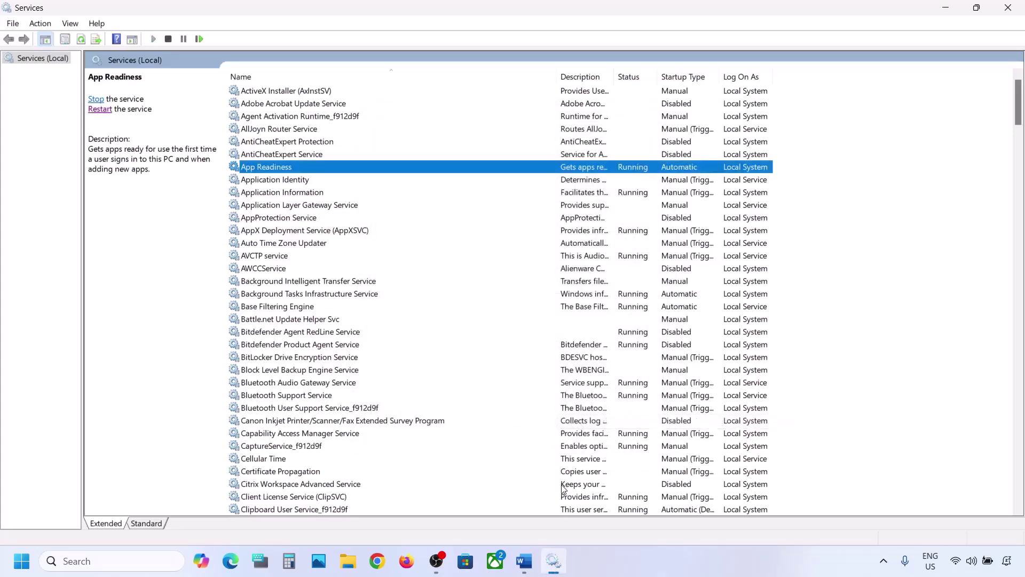
pyautogui.click(525, 561)
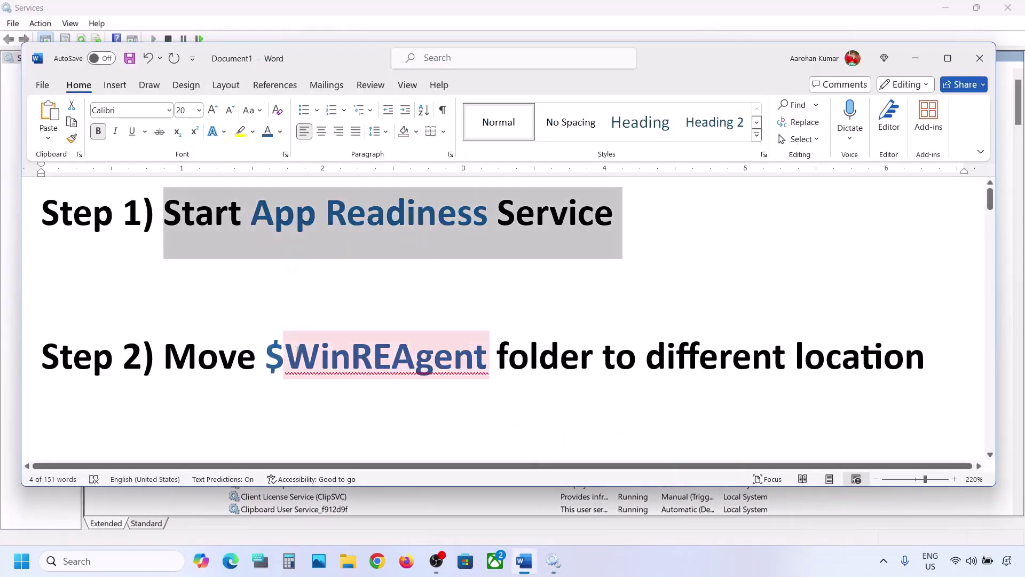
# - Highlight $WinREAgent in Step 2, then open OS (C:) in File Explorer and select that folder
pyautogui.moveTo(266, 371); pyautogui.dragTo(440, 372)
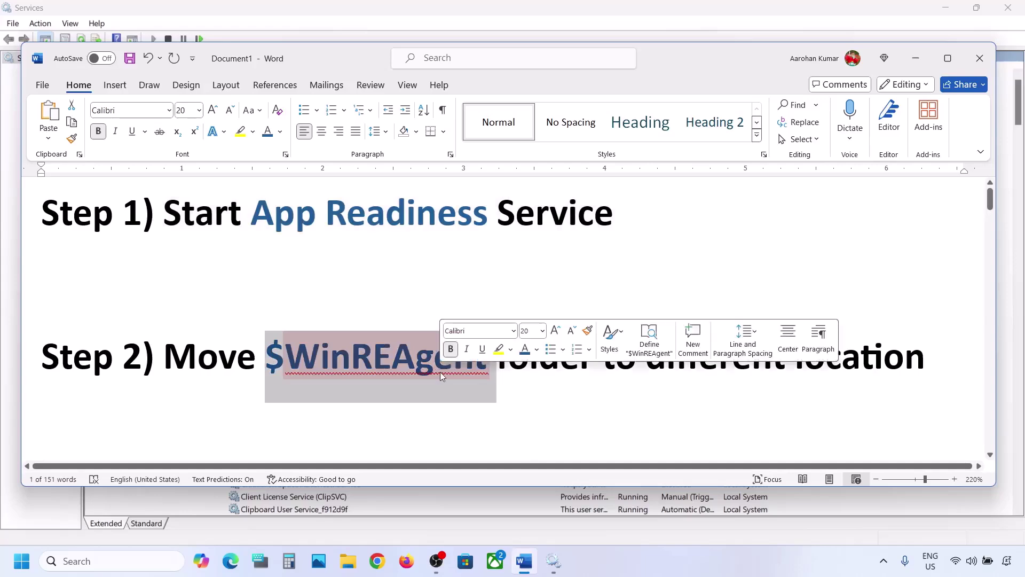
pyautogui.click(348, 562)
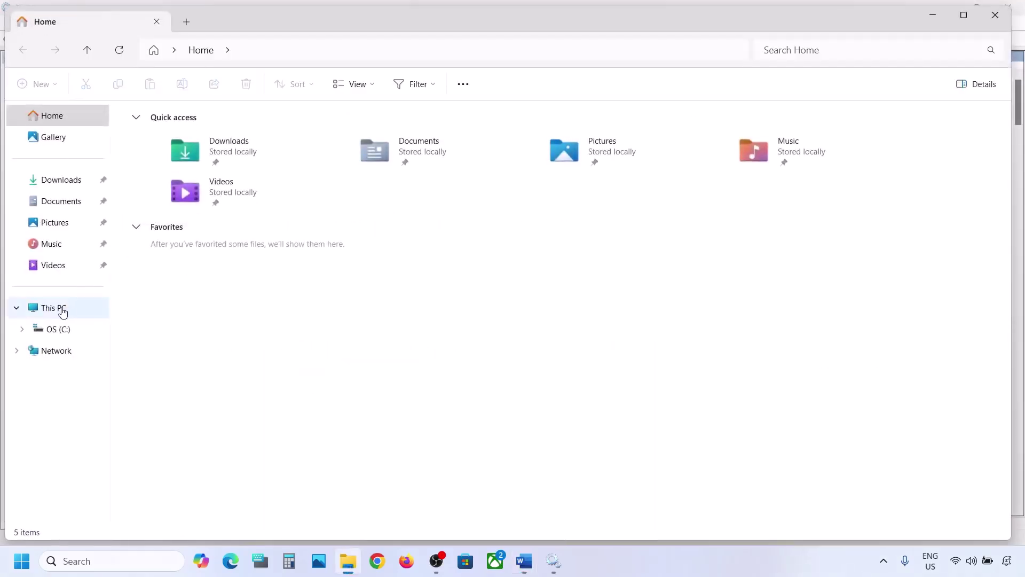
pyautogui.click(62, 312)
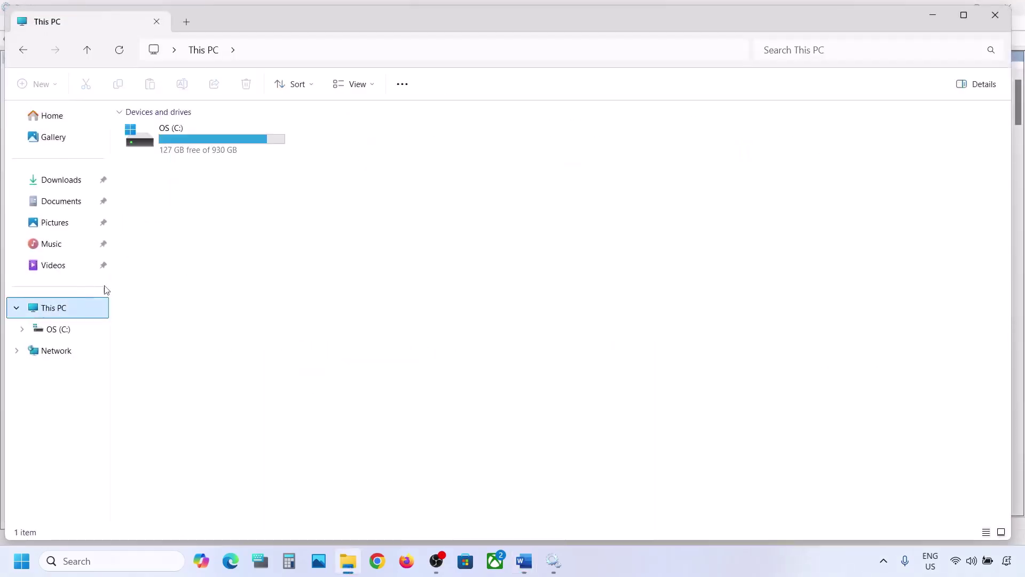
pyautogui.doubleClick(208, 149)
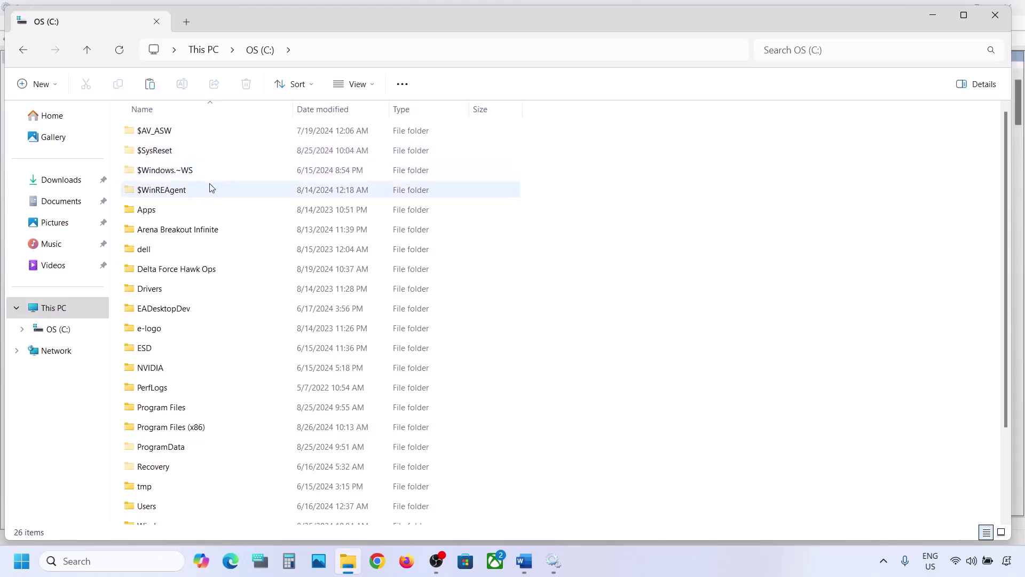
pyautogui.click(175, 193)
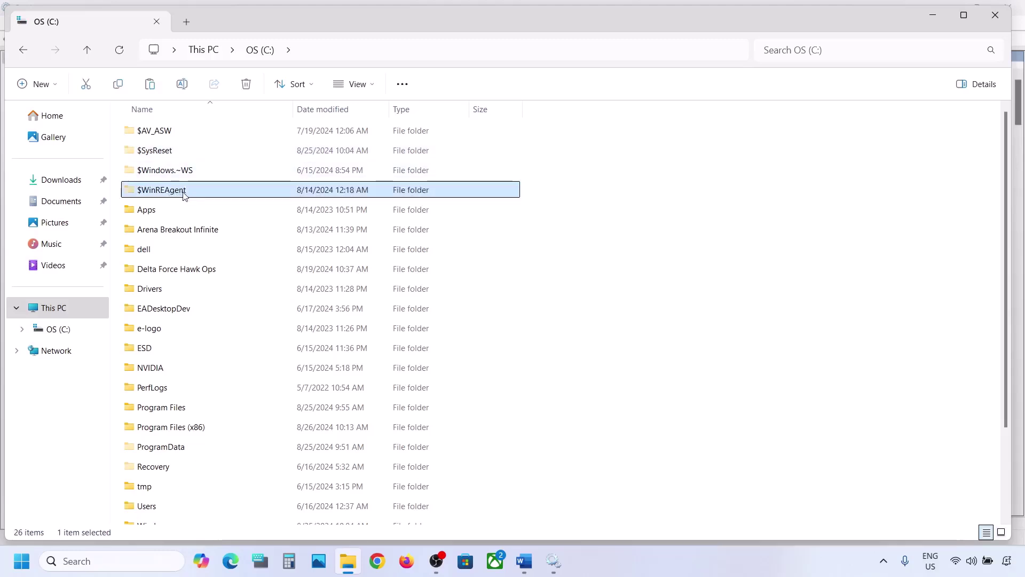
# - Turn on Hidden items in File Explorer's View > Show options
pyautogui.moveTo(183, 196)
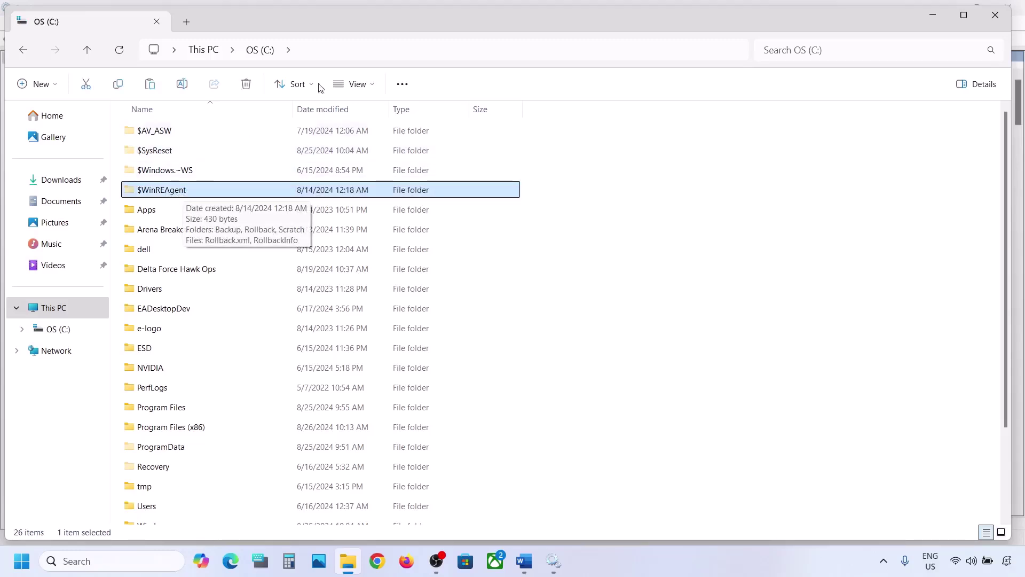
pyautogui.click(371, 85)
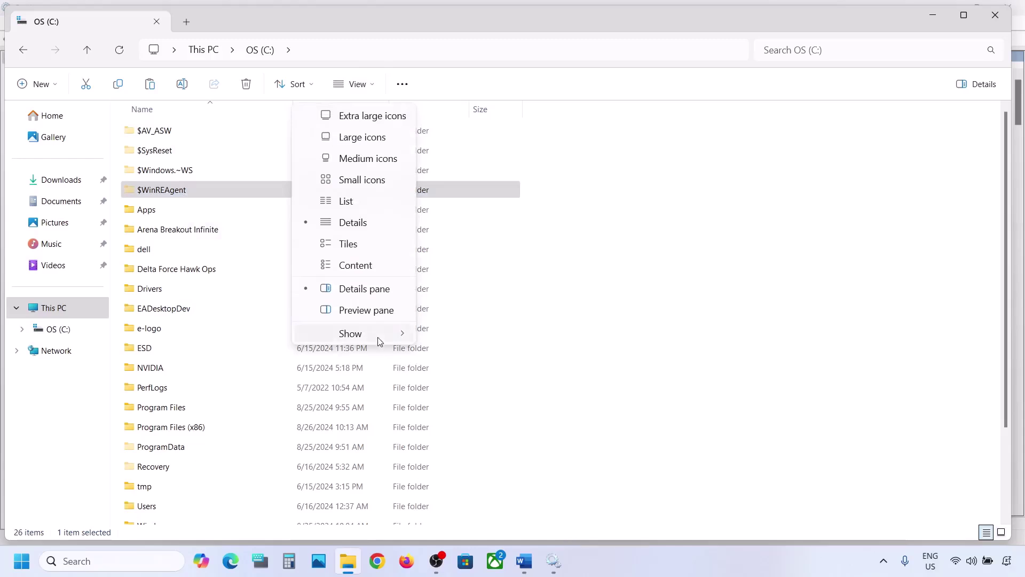
pyautogui.moveTo(382, 337)
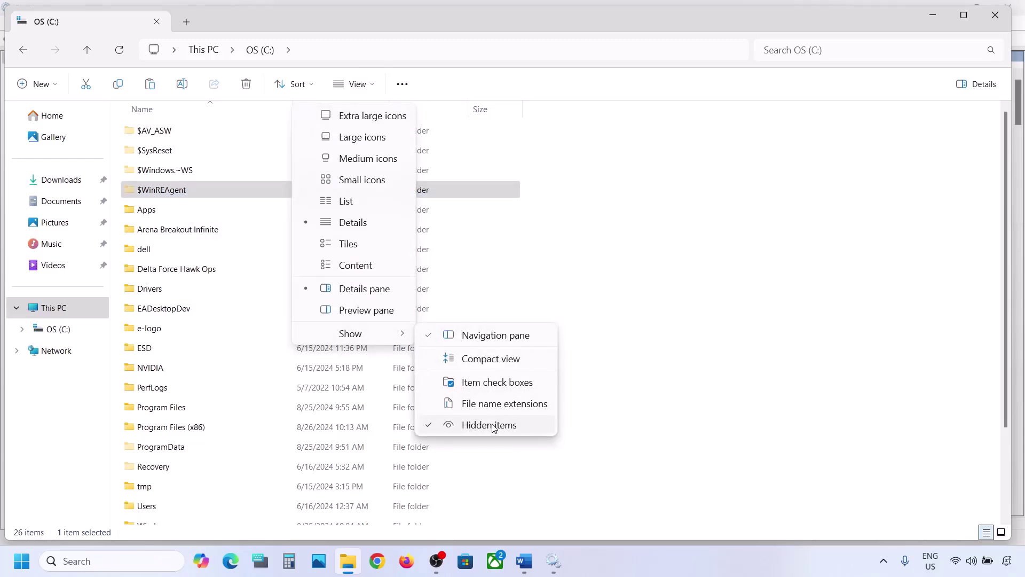
pyautogui.click(190, 194)
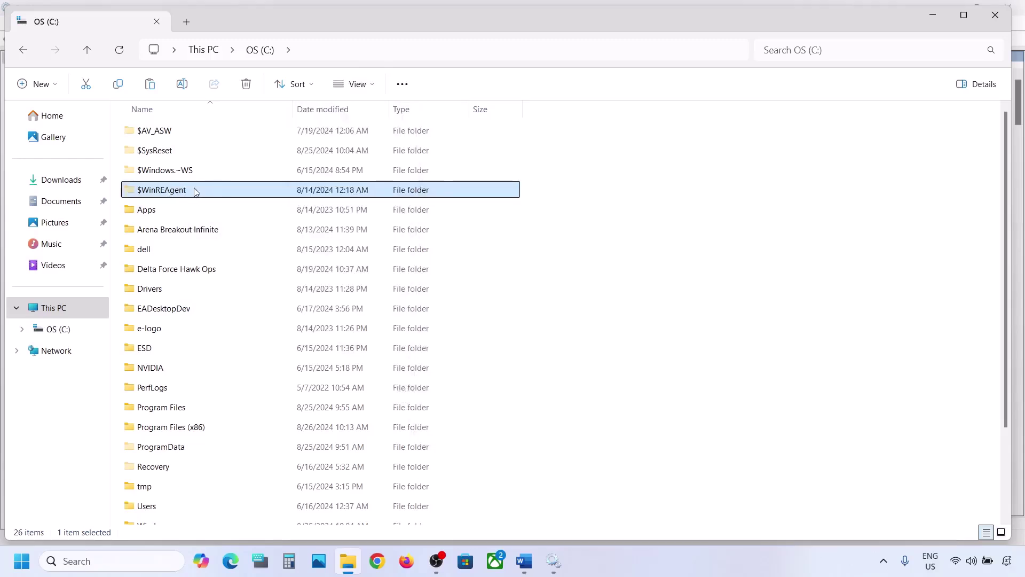
pyautogui.moveTo(193, 193)
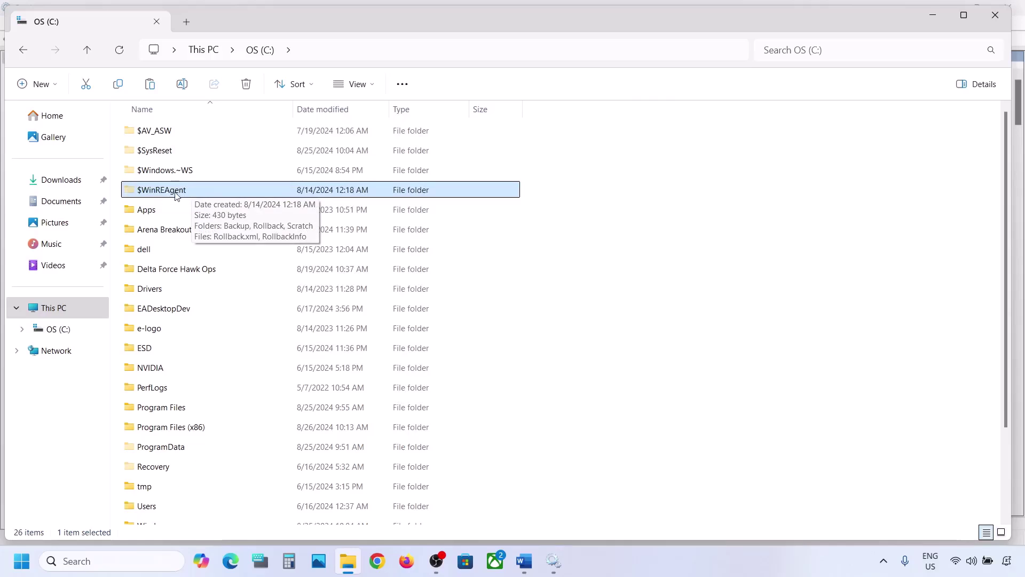
# - Copy the $WinREAgent folder from OS (C:) and paste a backup onto the desktop
pyautogui.rightClick(170, 192)
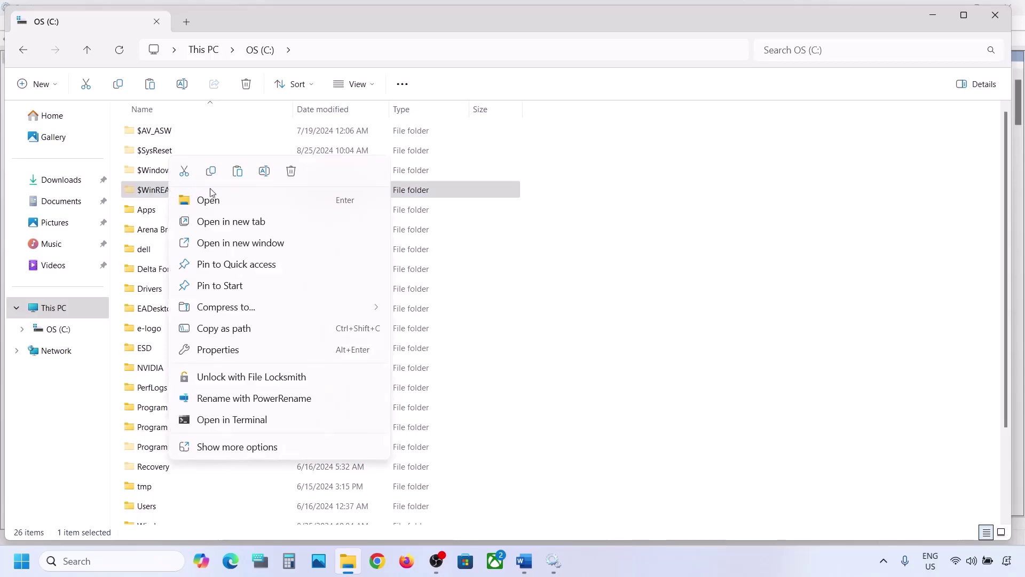
pyautogui.click(212, 175)
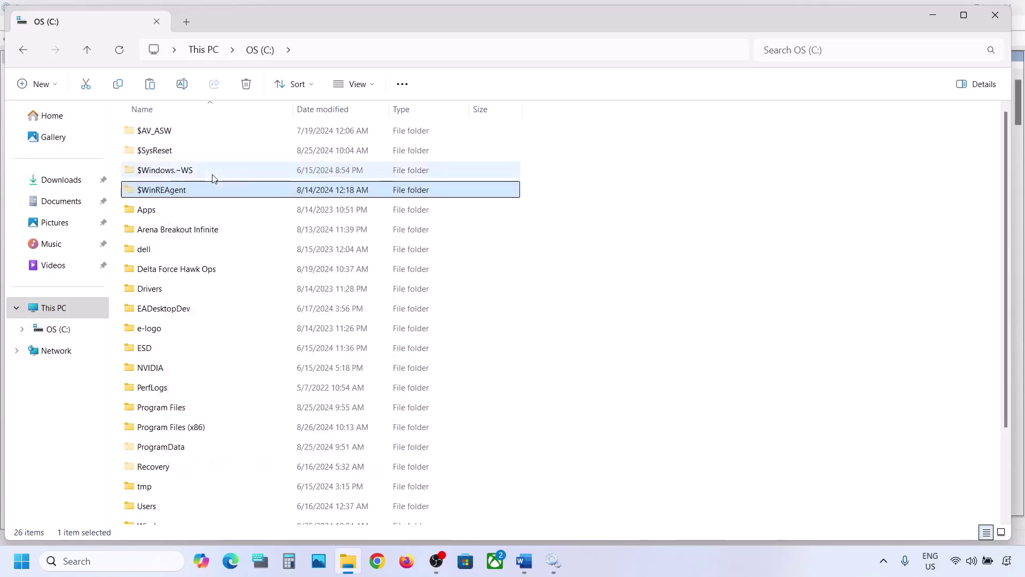
pyautogui.press('super+d')
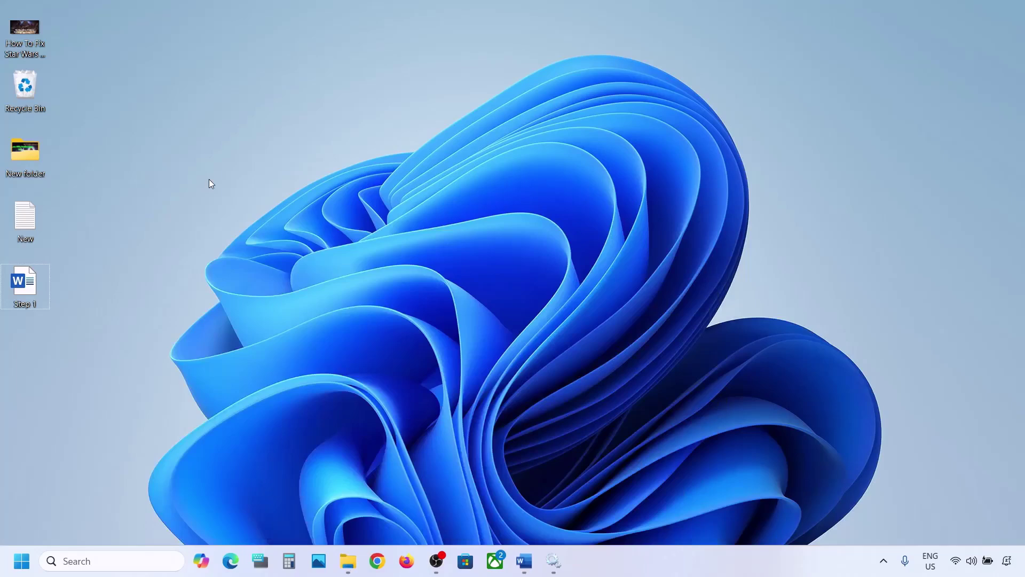
pyautogui.hotkey('ctrl', 'v')
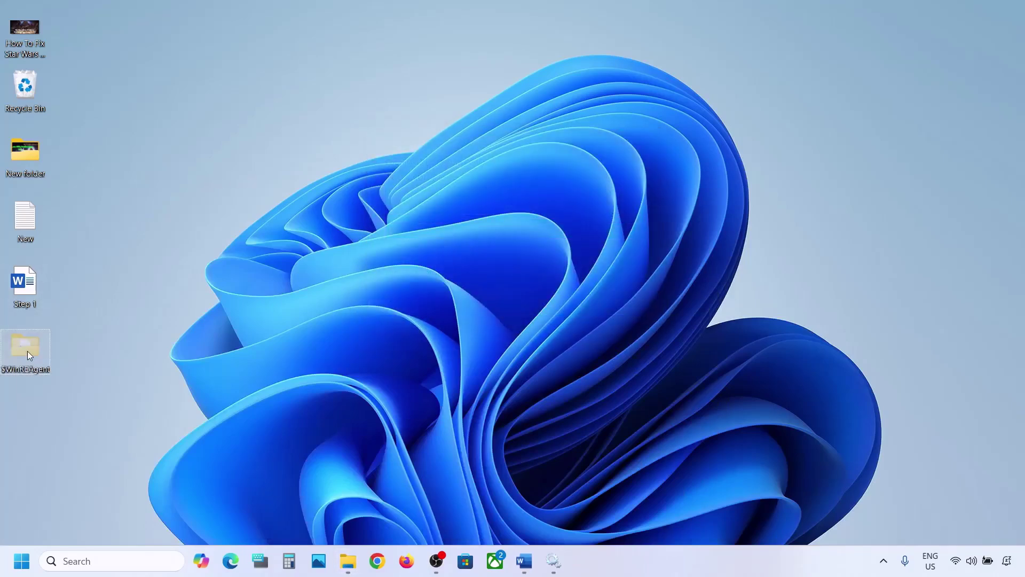
# - Delete $WinREAgent from OS (C:) in File Explorer, then open Windows Settings
pyautogui.click(346, 573)
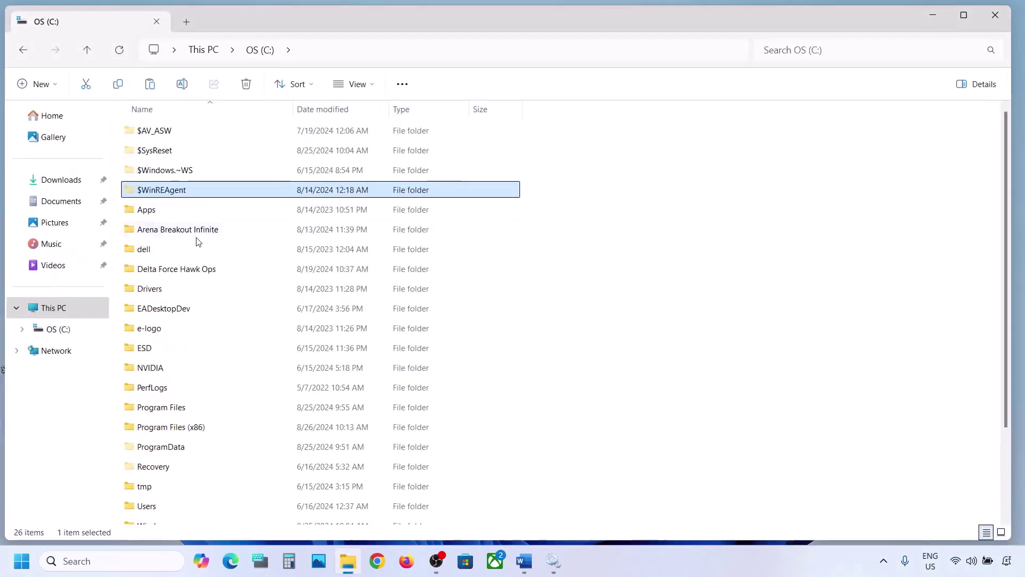
pyautogui.rightClick(162, 191)
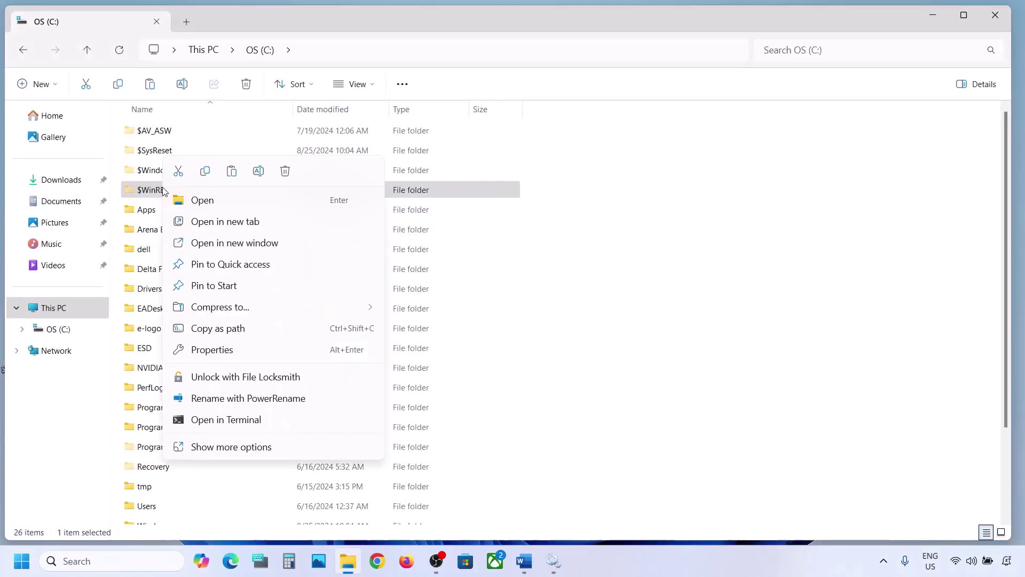
pyautogui.click(285, 171)
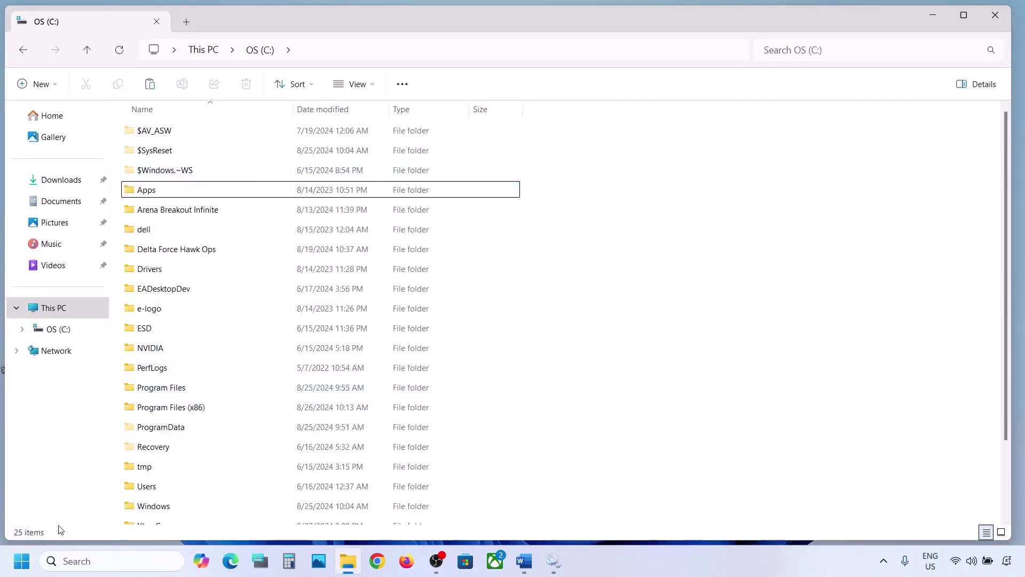
pyautogui.press('super+i')
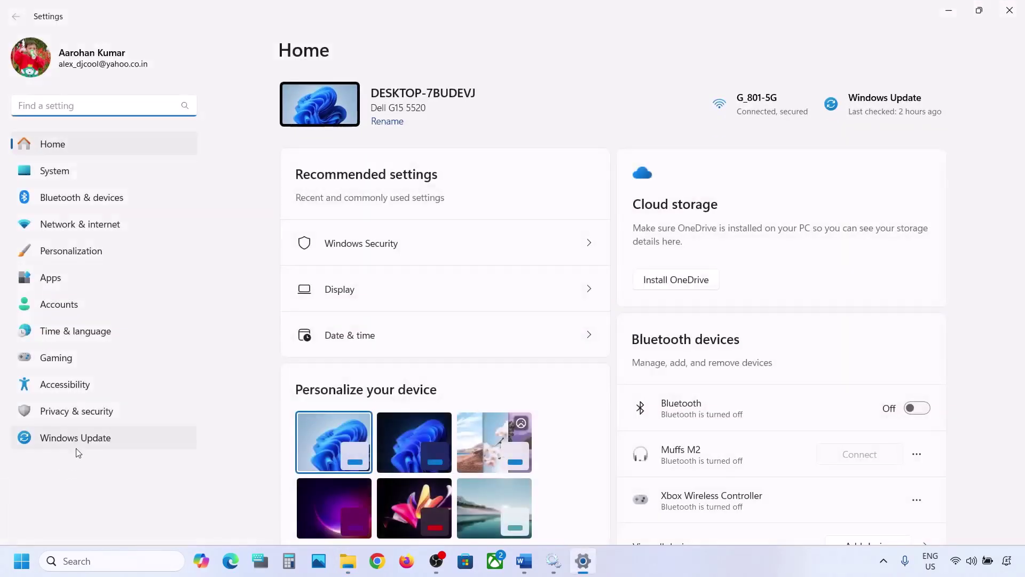
# - Check Windows Update shows the PC up to date, then minimize Settings and File Explorer
pyautogui.click(77, 446)
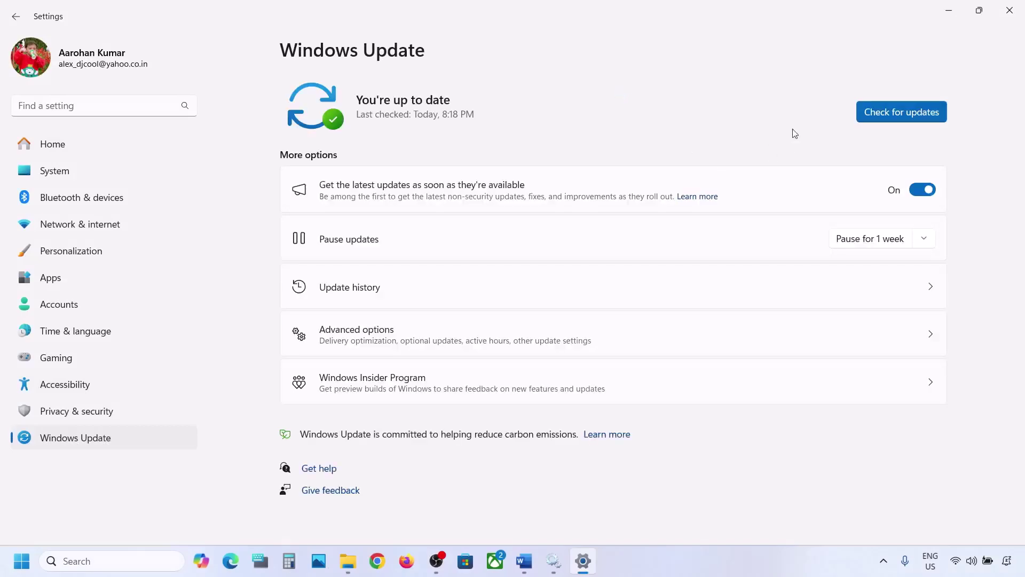
pyautogui.click(960, 11)
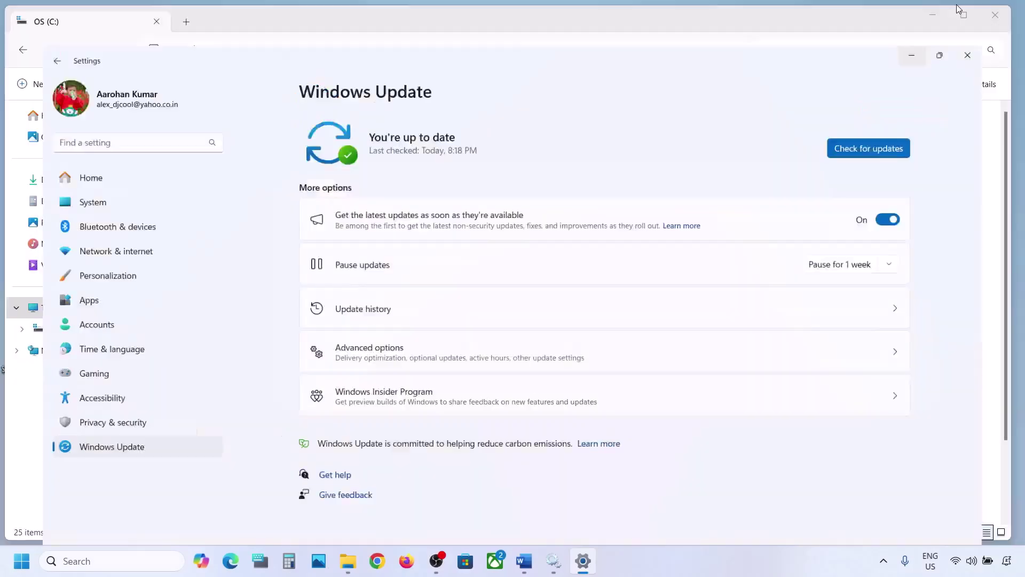
pyautogui.click(932, 18)
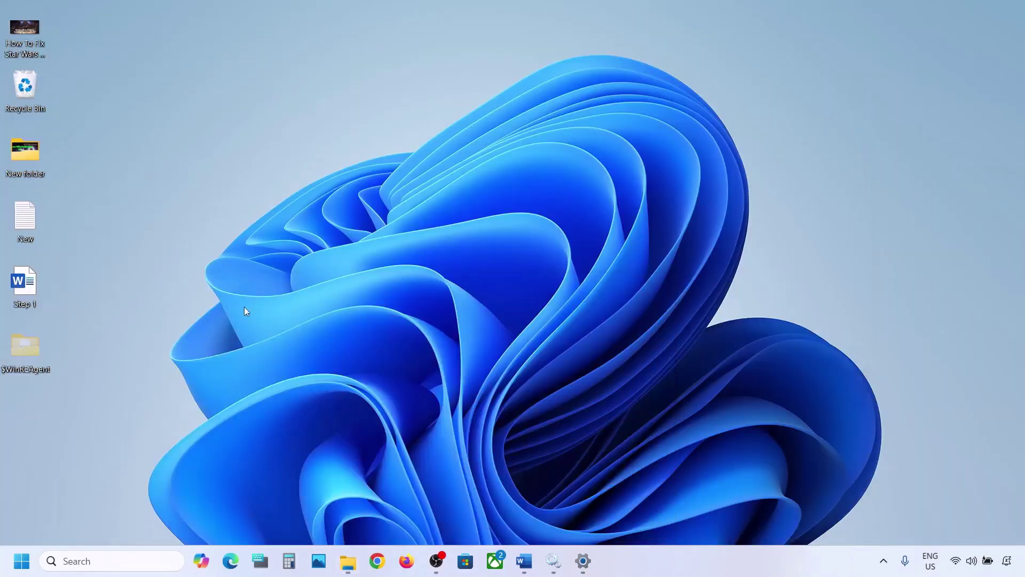
pyautogui.press('super')
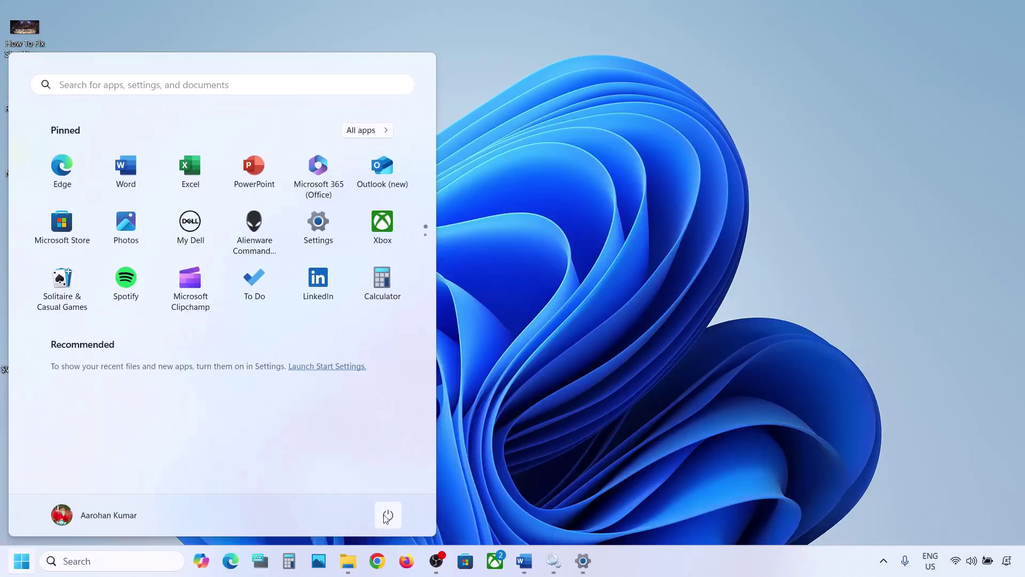
pyautogui.click(387, 516)
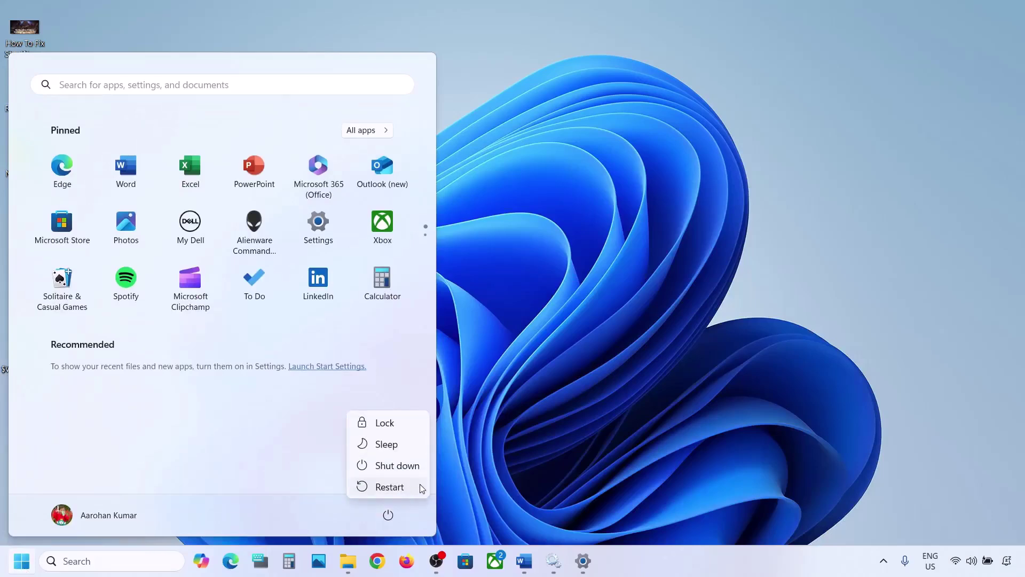
pyautogui.click(562, 394)
pyautogui.click(562, 394)
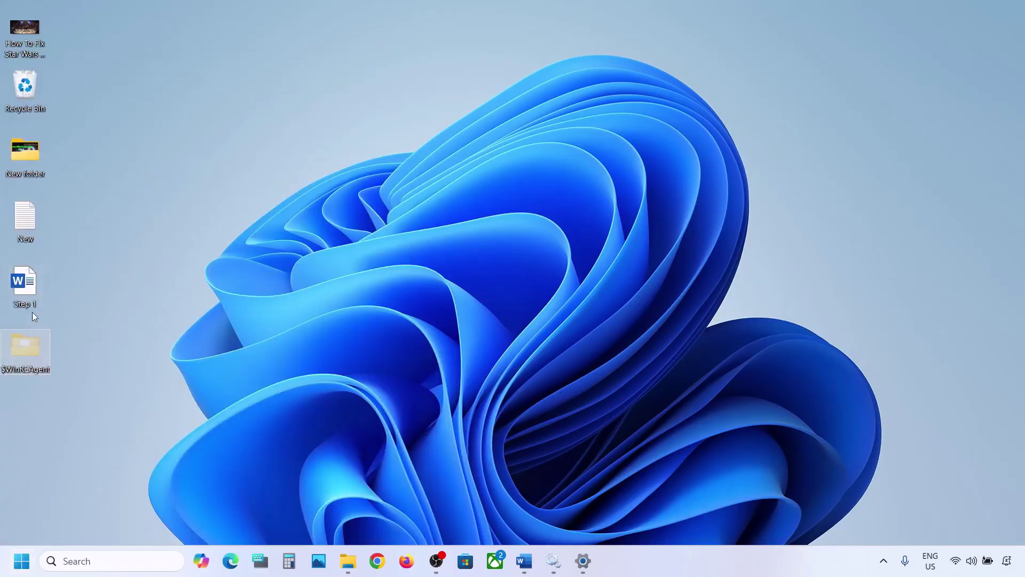
# - Cut $WinREAgent from the desktop, paste it back into OS (C:), and minimize File Explorer
pyautogui.rightClick(23, 343)
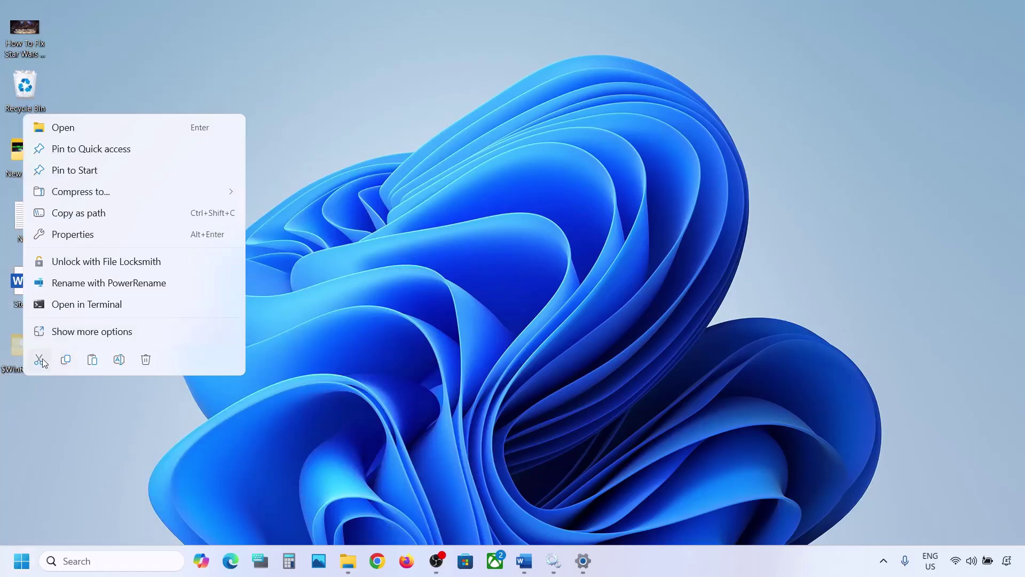
pyautogui.click(42, 358)
pyautogui.click(348, 561)
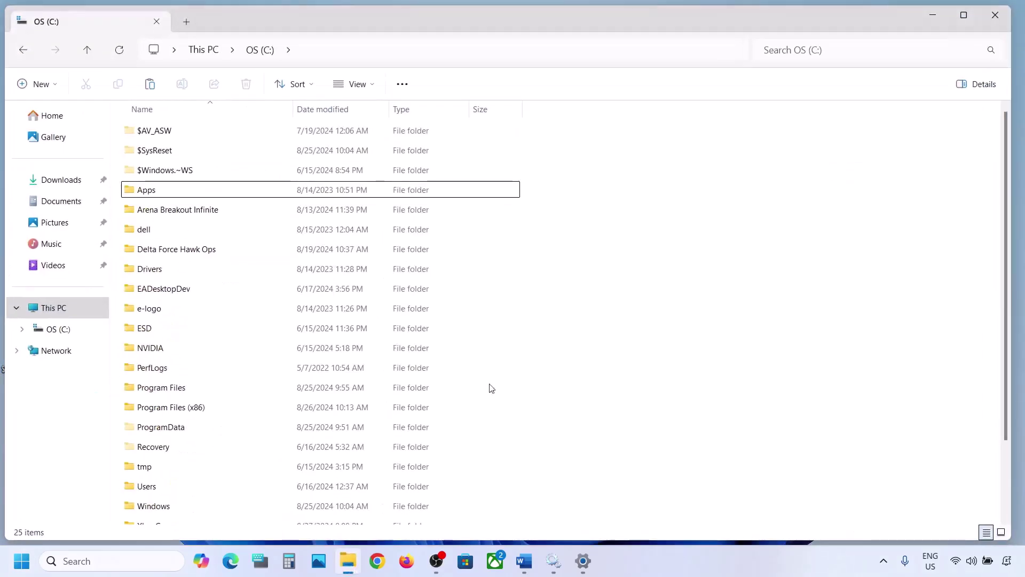
pyautogui.hotkey('ctrl', 'v')
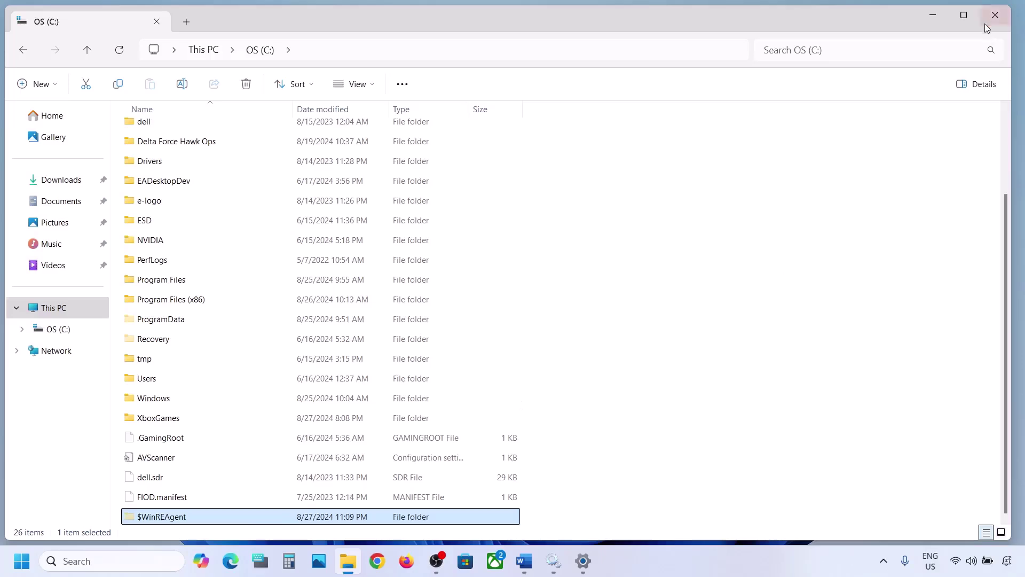
pyautogui.click(932, 16)
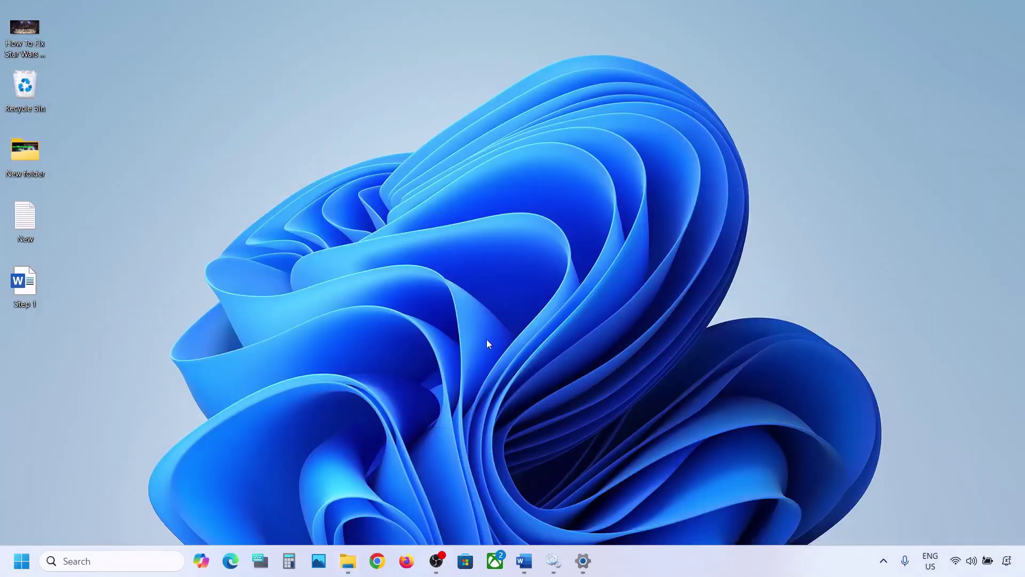
# - Highlight 'Step 3) Run Update Troubleshooter' in the Word notes
pyautogui.click(519, 567)
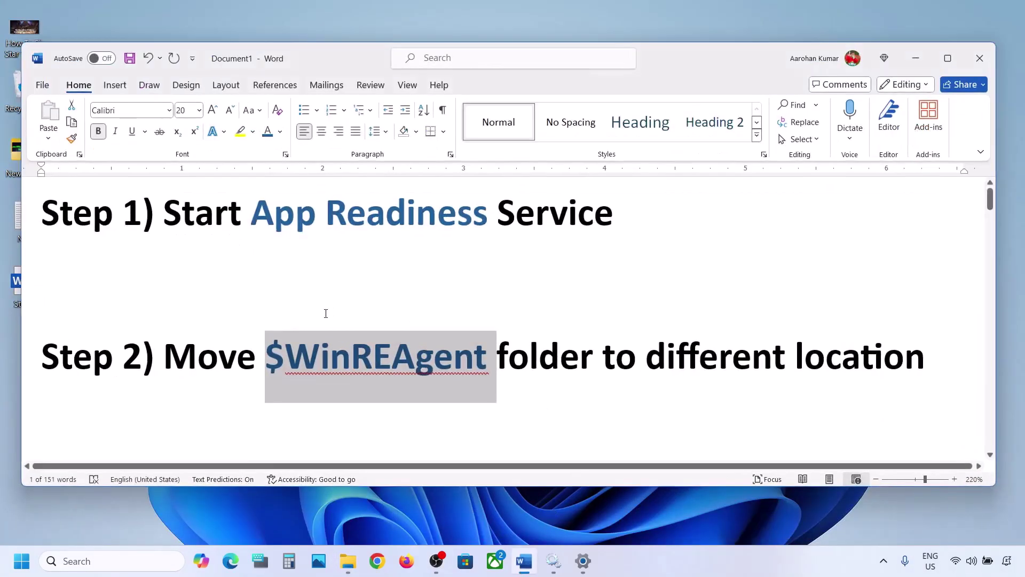
pyautogui.scroll(-3, 327, 309)
pyautogui.moveTo(188, 301); pyautogui.dragTo(613, 308)
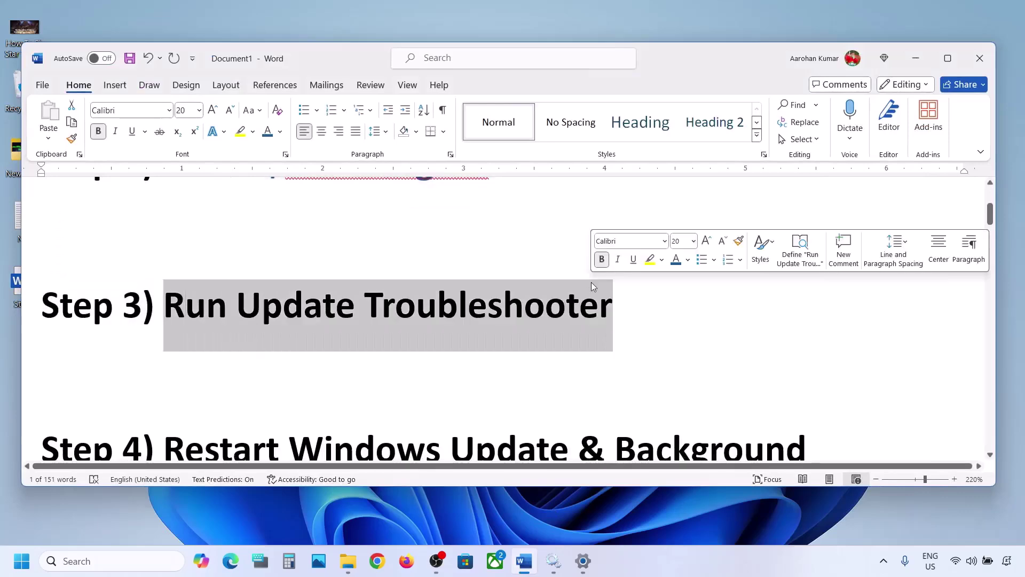
# - Run the Windows Update troubleshooter from System > Troubleshoot > Other troubleshooters
pyautogui.press('super')
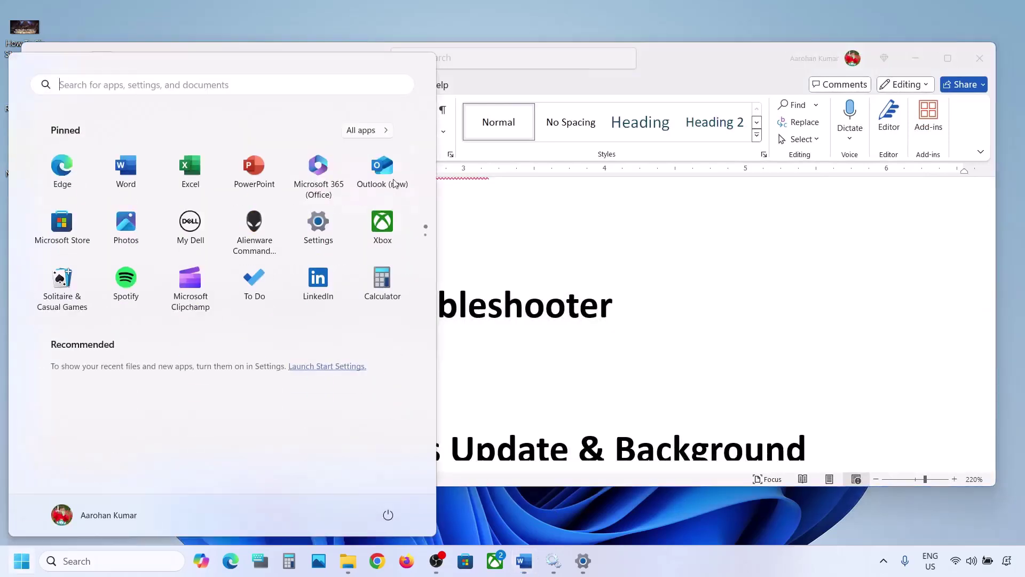
pyautogui.click(322, 226)
pyautogui.click(94, 172)
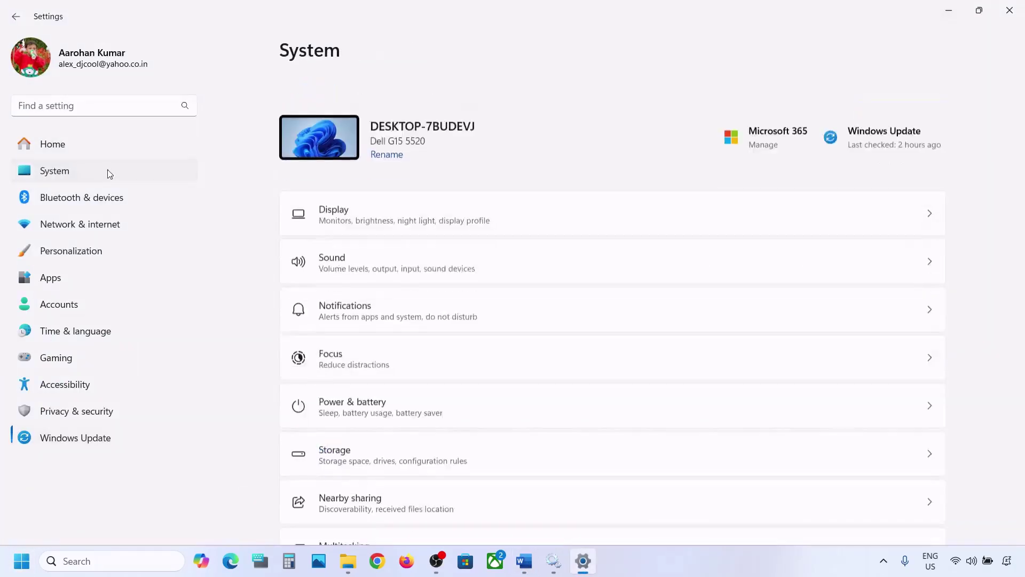
pyautogui.scroll(-5, 385, 258)
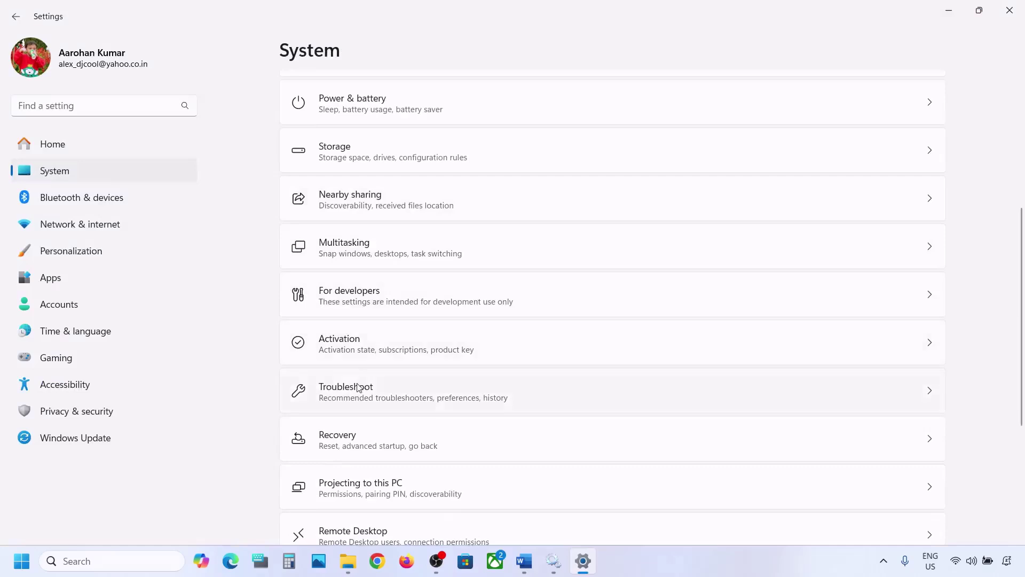
pyautogui.click(358, 388)
pyautogui.click(366, 224)
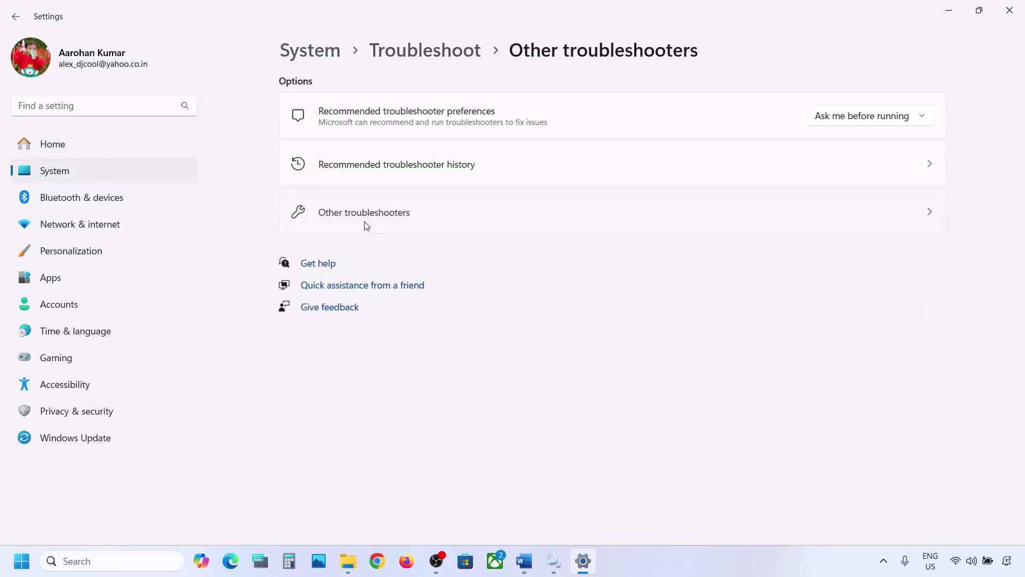
pyautogui.scroll(-1, 366, 224)
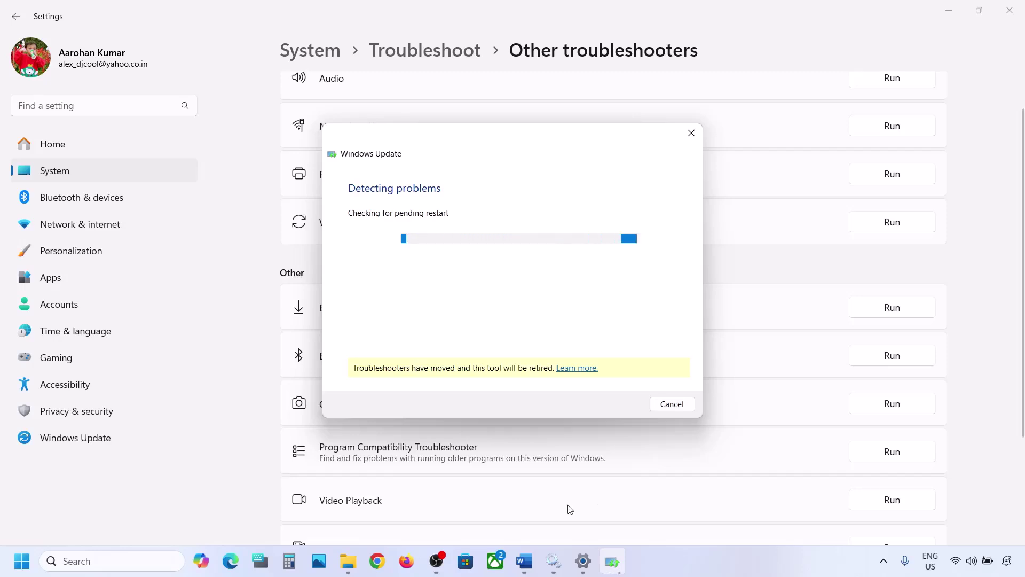
pyautogui.click(524, 561)
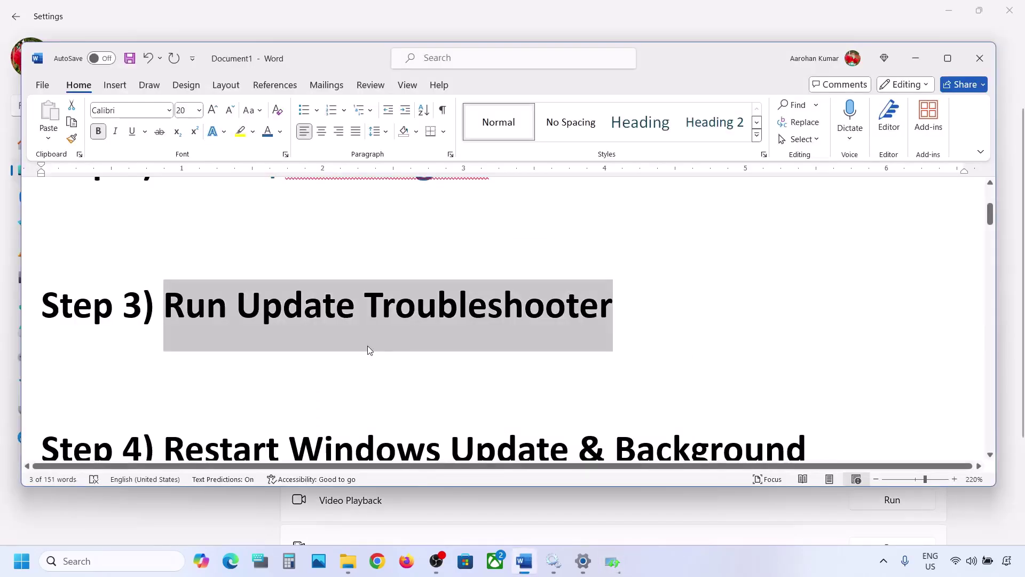
# - Highlight the Step 4 heading in Word and open Services from Windows search
pyautogui.scroll(-3, 367, 345)
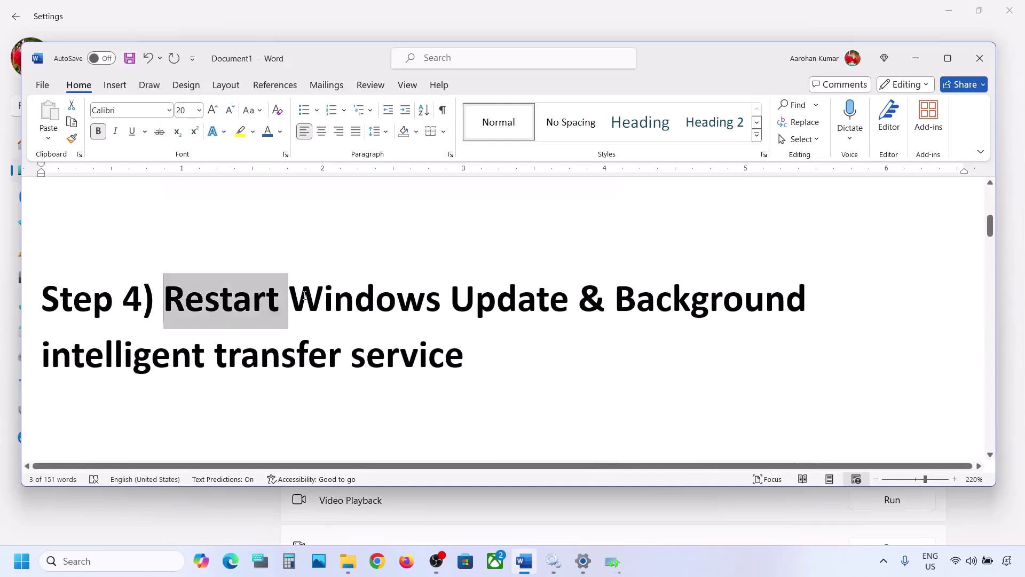
pyautogui.moveTo(304, 295); pyautogui.dragTo(464, 357)
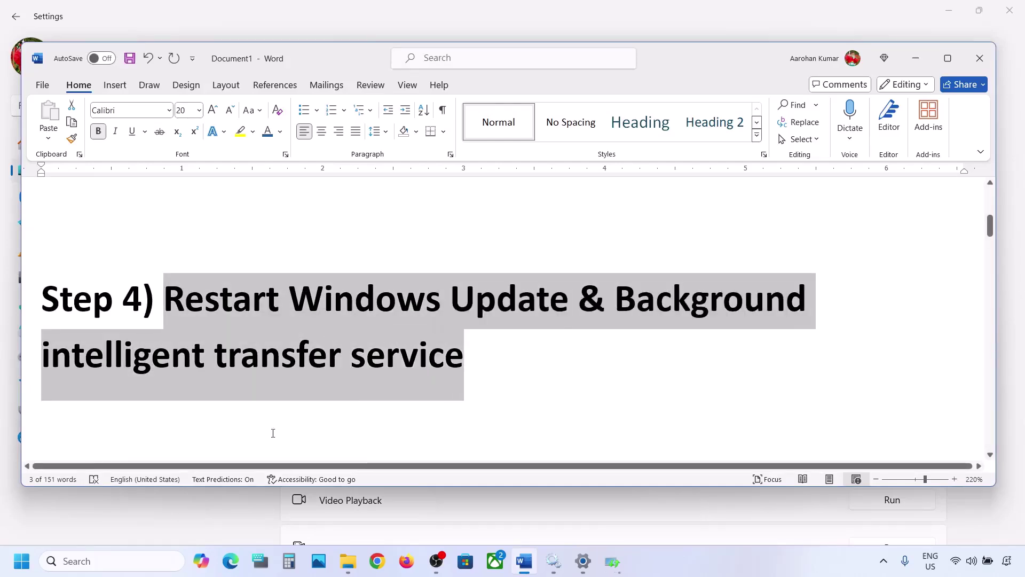
pyautogui.click(89, 560)
pyautogui.write('services')
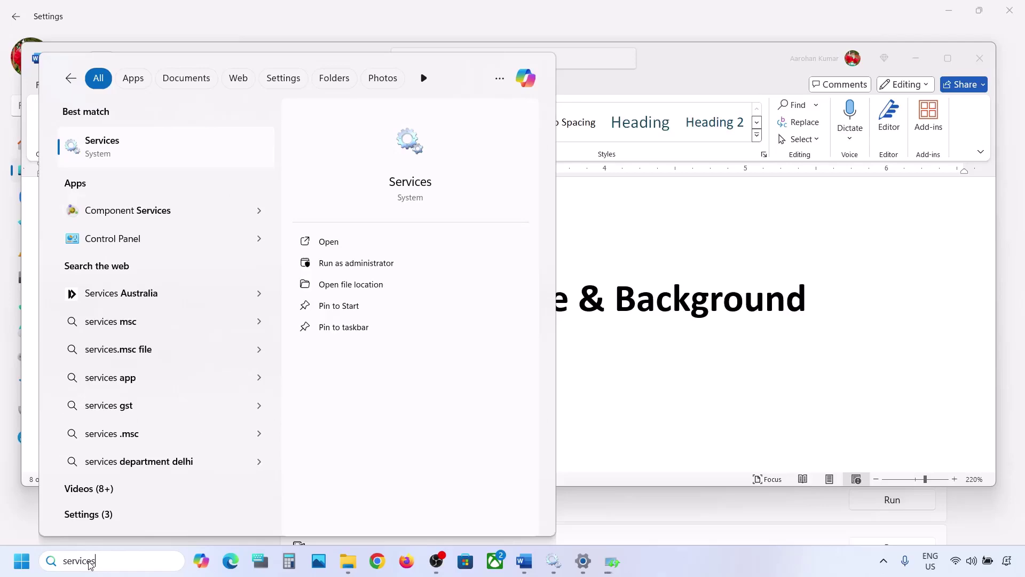
pyautogui.press('Return')
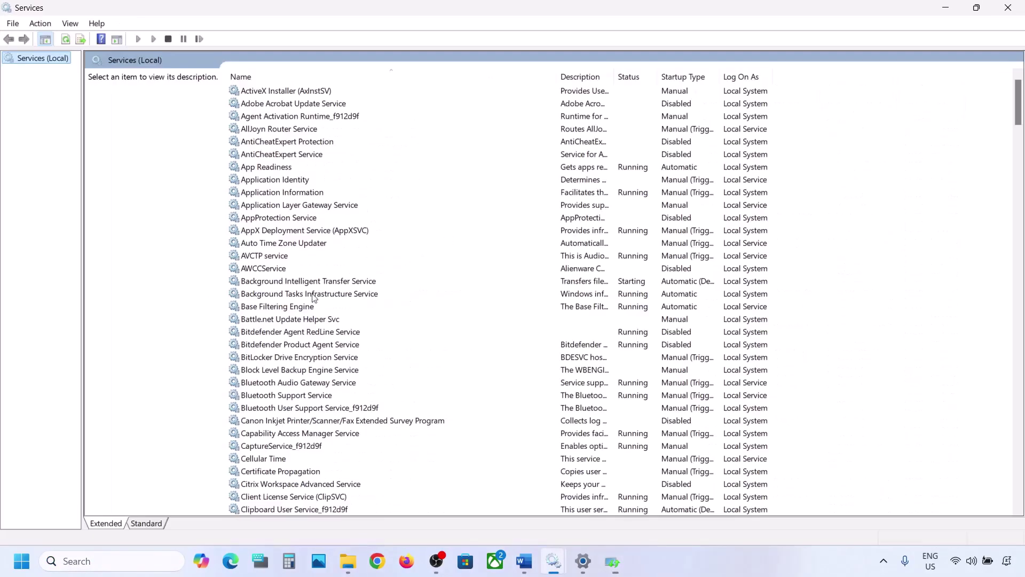
# - Keep the Windows Update service's startup type on Automatic and apply it
pyautogui.click(297, 307)
pyautogui.press('w')
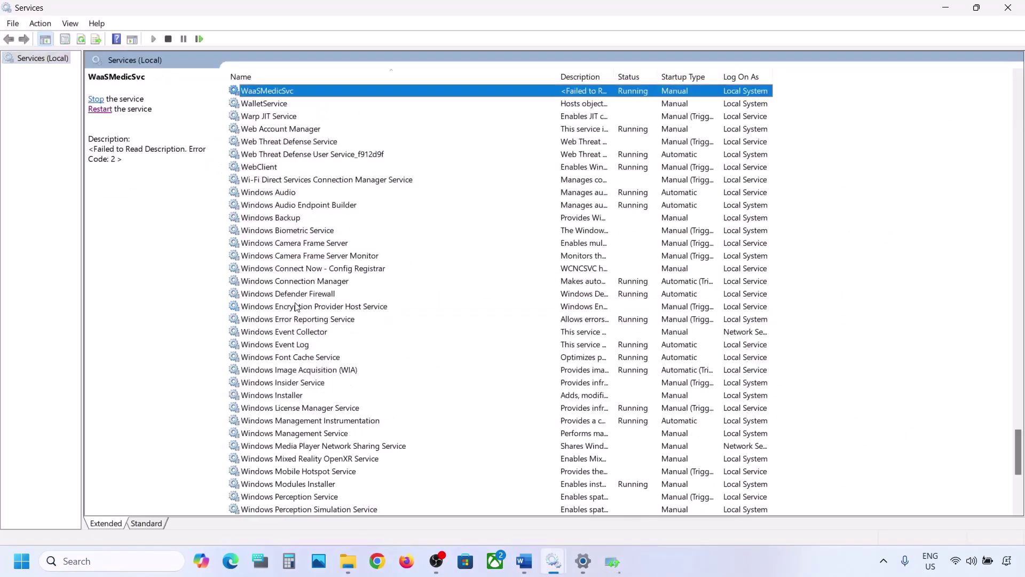
pyautogui.scroll(-7, 336, 415)
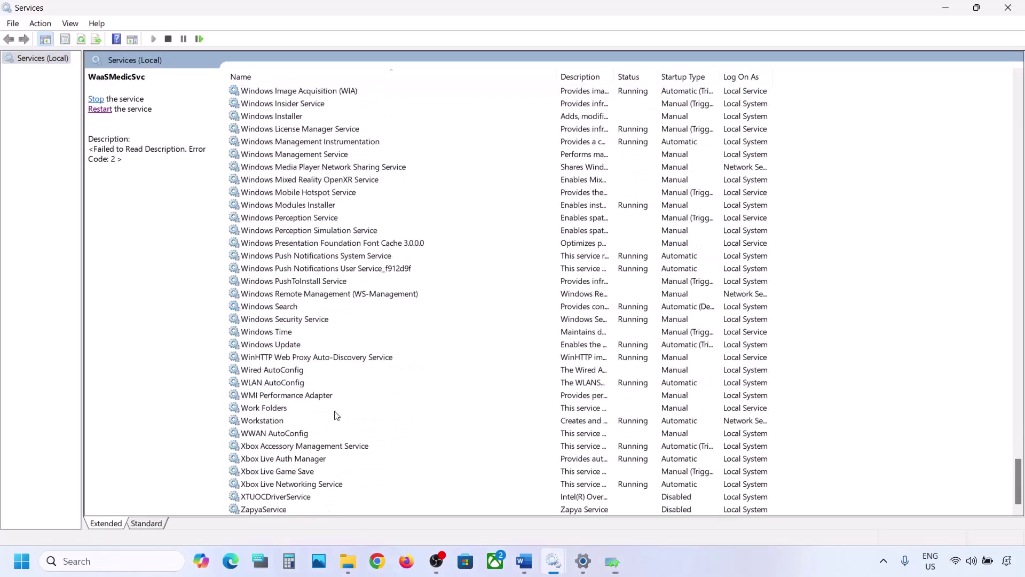
pyautogui.click(276, 346)
pyautogui.doubleClick(336, 346)
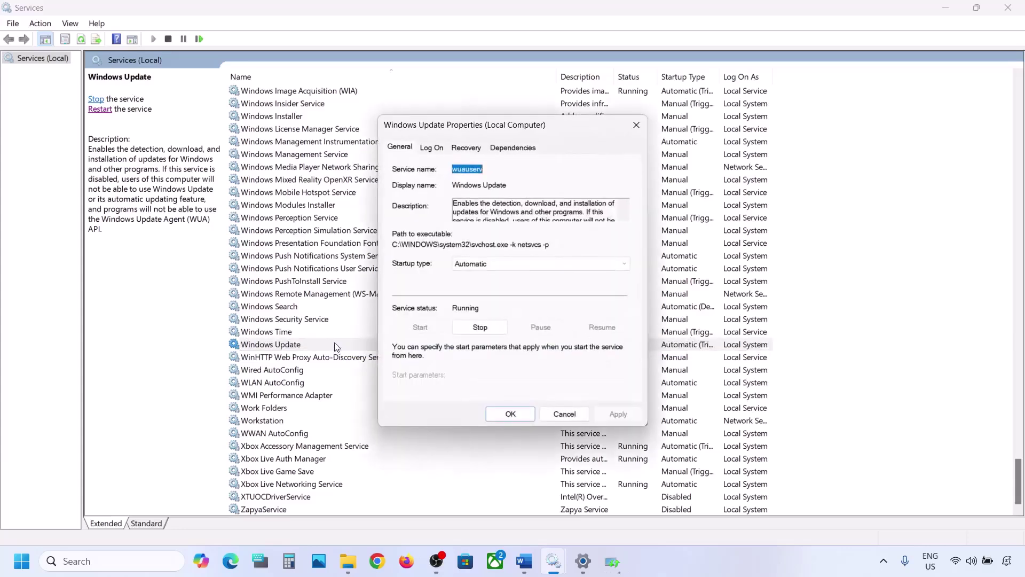
pyautogui.click(502, 266)
pyautogui.click(489, 284)
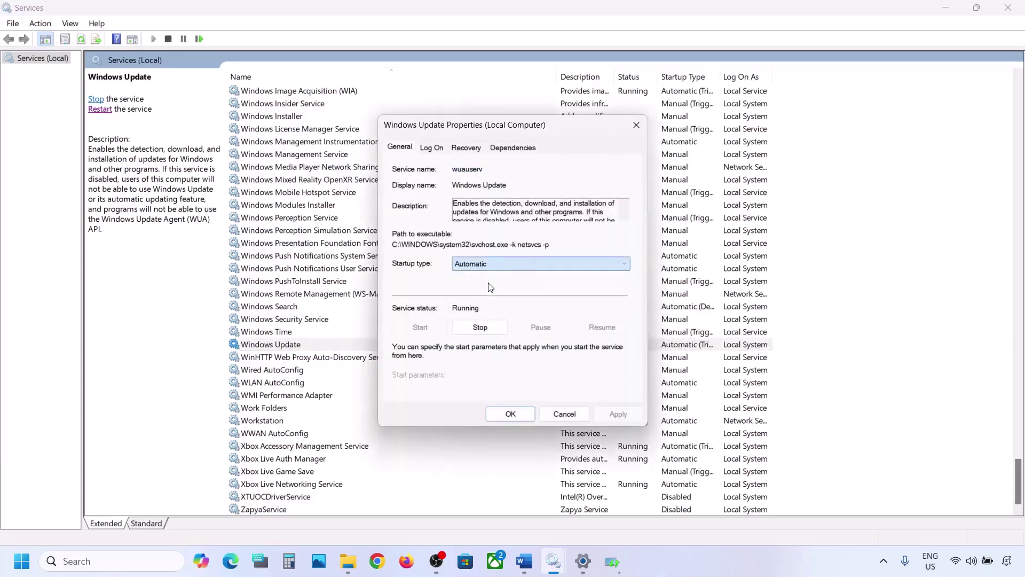
pyautogui.click(601, 413)
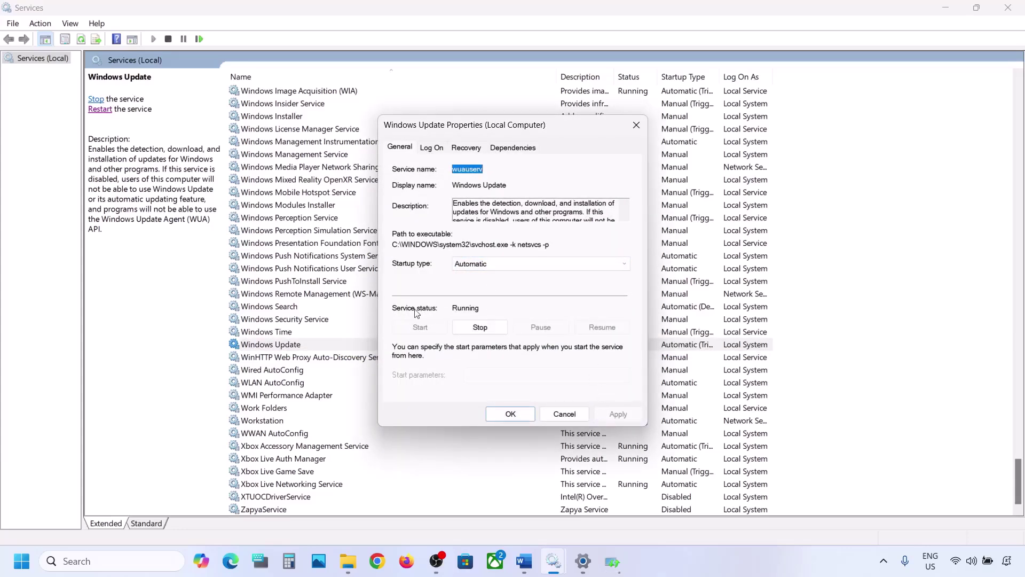
pyautogui.click(508, 415)
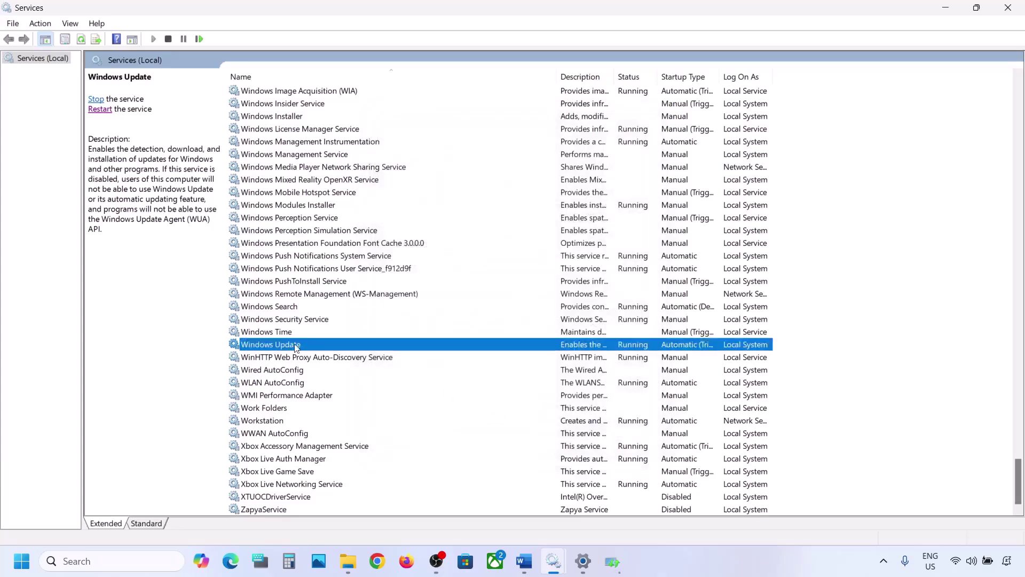
# - Restart the Windows Update service from its context menu
pyautogui.rightClick(278, 348)
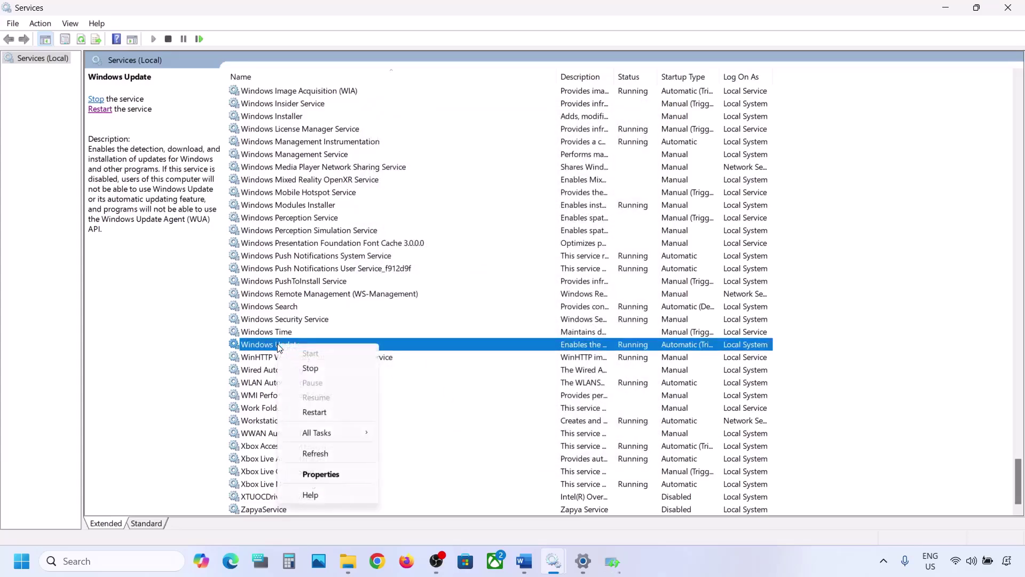
pyautogui.click(323, 411)
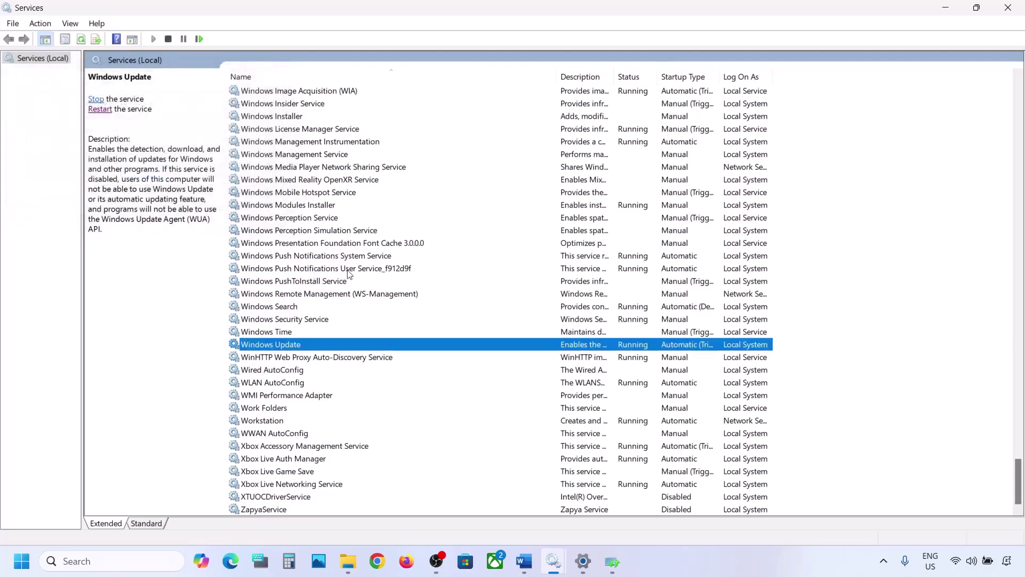
pyautogui.click(302, 272)
# - Set the Background Intelligent Transfer Service startup type to Automatic and apply it
pyautogui.press('b')
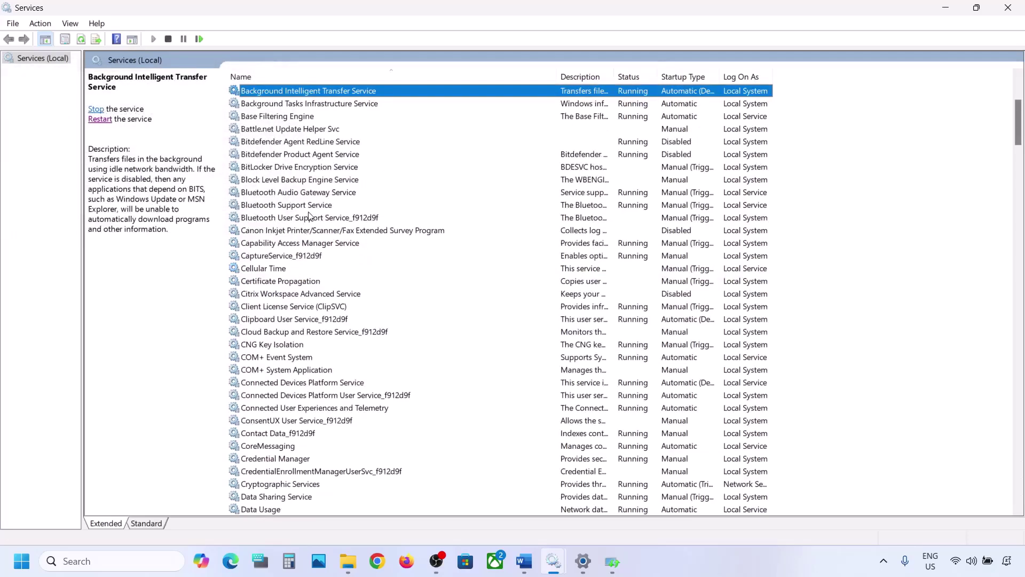
pyautogui.scroll(3, 309, 215)
pyautogui.doubleClick(338, 212)
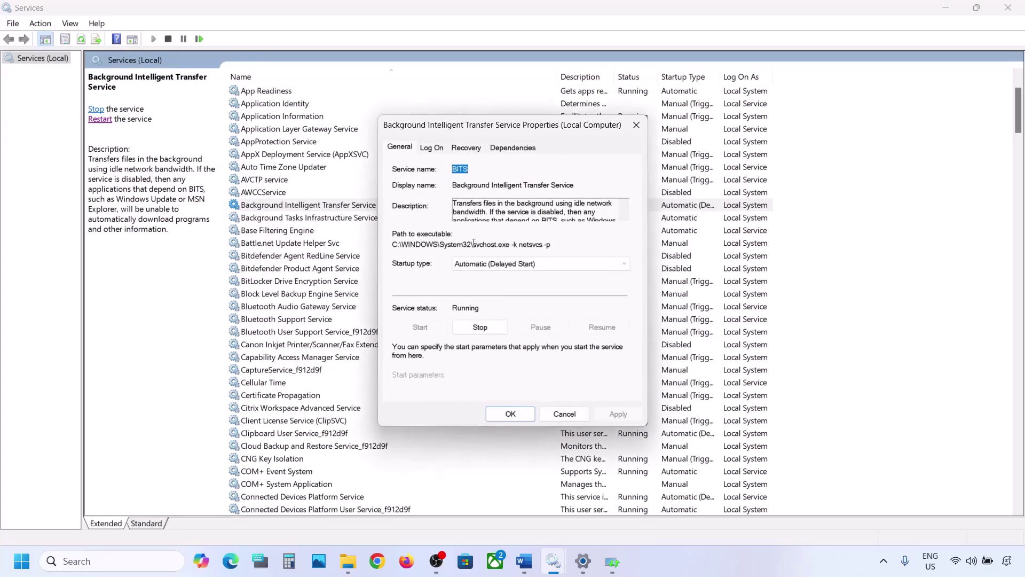
pyautogui.click(480, 263)
pyautogui.click(479, 284)
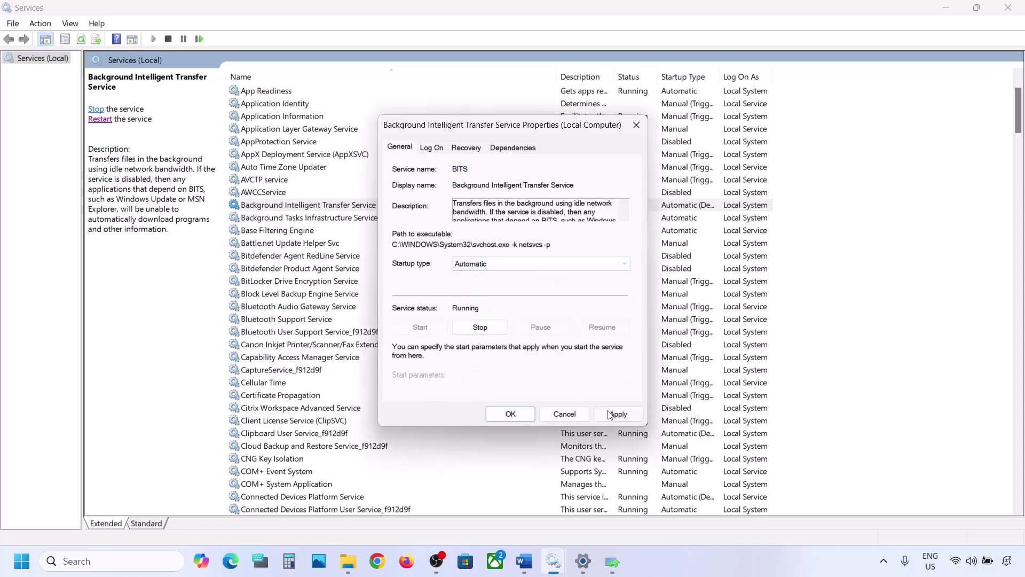
pyautogui.click(616, 415)
pyautogui.click(511, 414)
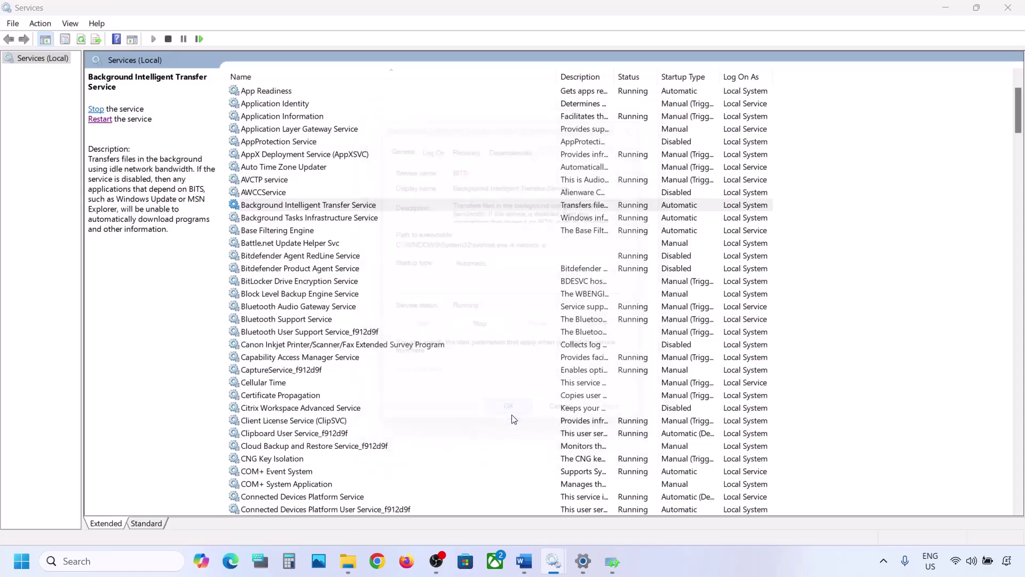
# - Restart BITS and bring the Word Step 4 notes back to the front
pyautogui.rightClick(315, 209)
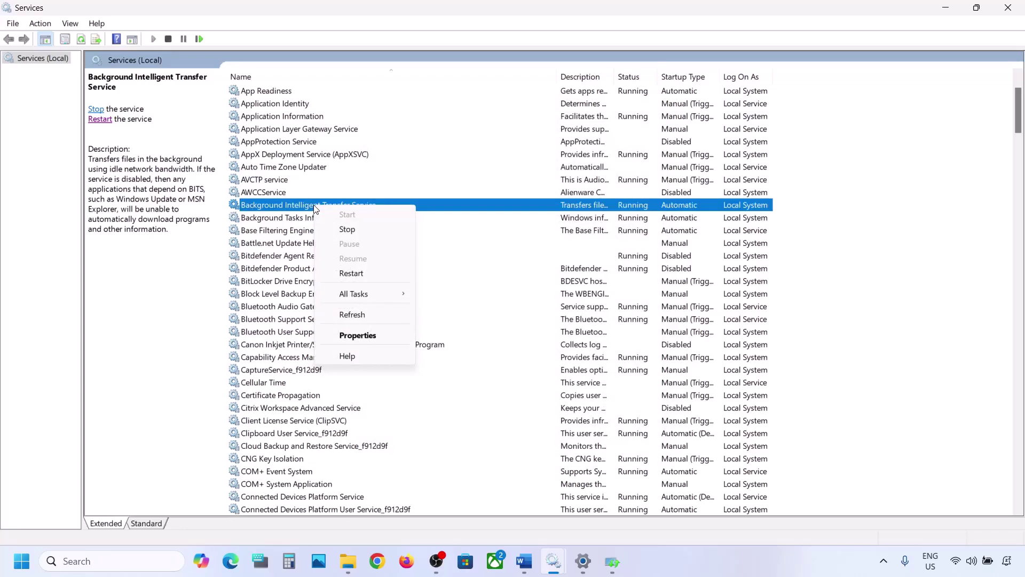
pyautogui.click(351, 273)
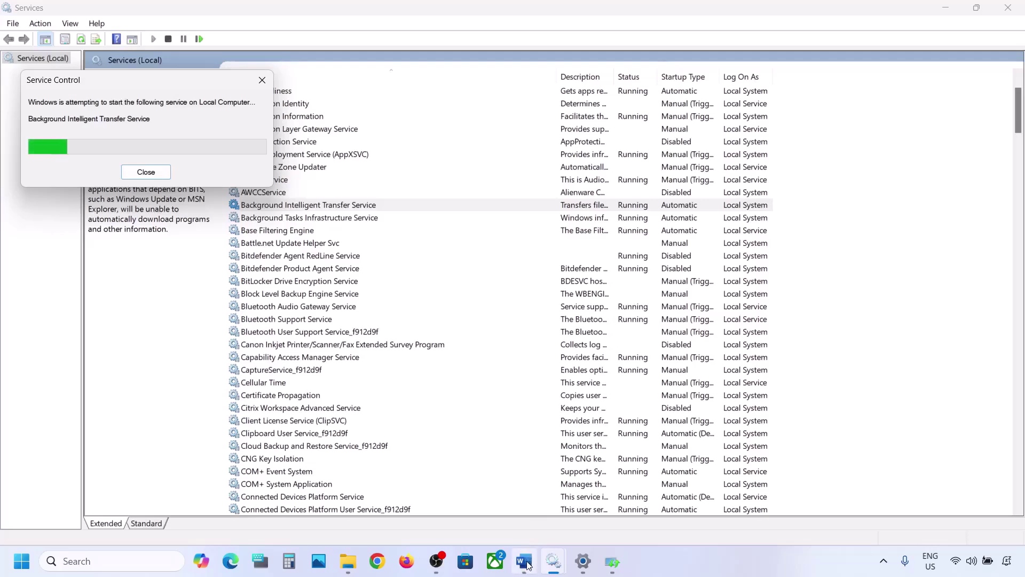
pyautogui.moveTo(526, 563)
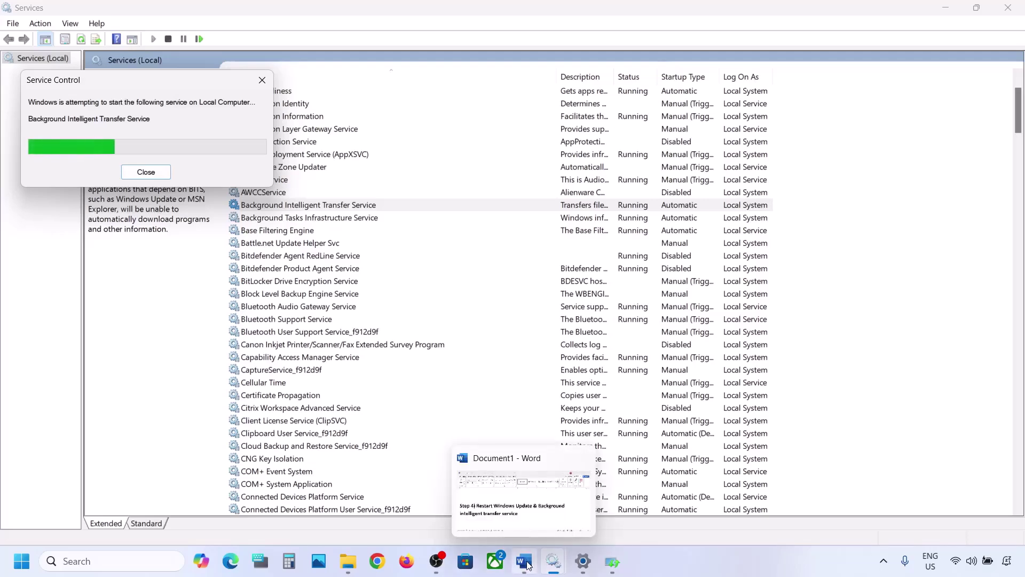
pyautogui.click(525, 562)
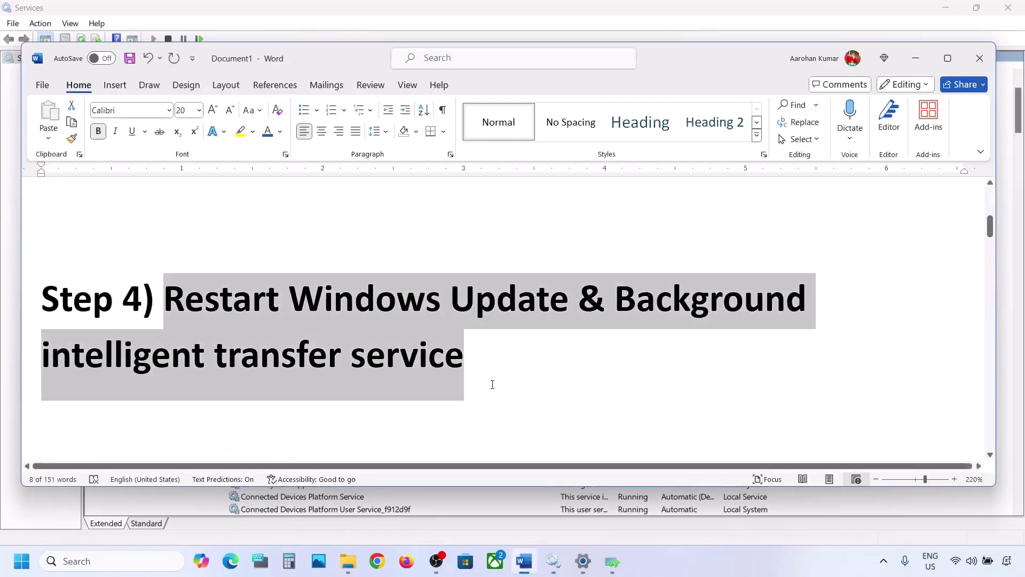
# - Copy the microsoft.com/en-us/software-download/windows11 link under Step 5 in the Word notes
pyautogui.scroll(-3, 493, 384)
pyautogui.scroll(-3, 492, 384)
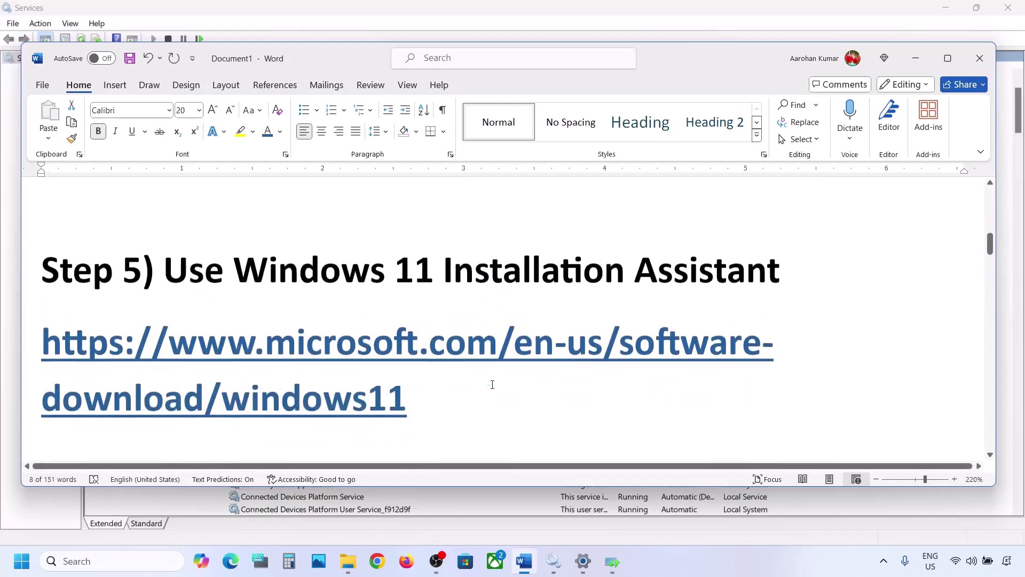
pyautogui.moveTo(426, 399); pyautogui.dragTo(43, 341)
pyautogui.rightClick(43, 341)
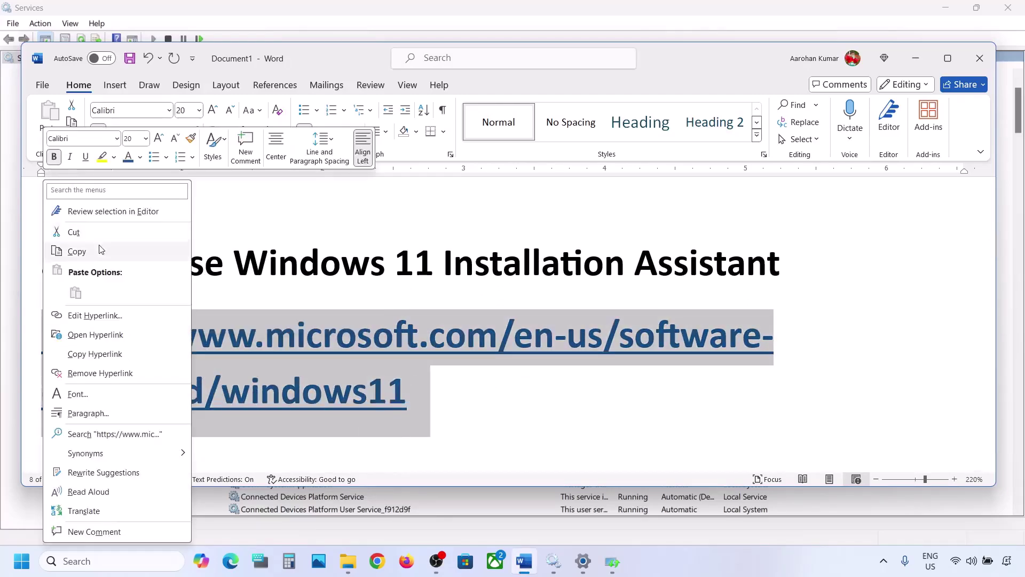
pyautogui.click(80, 252)
pyautogui.click(377, 562)
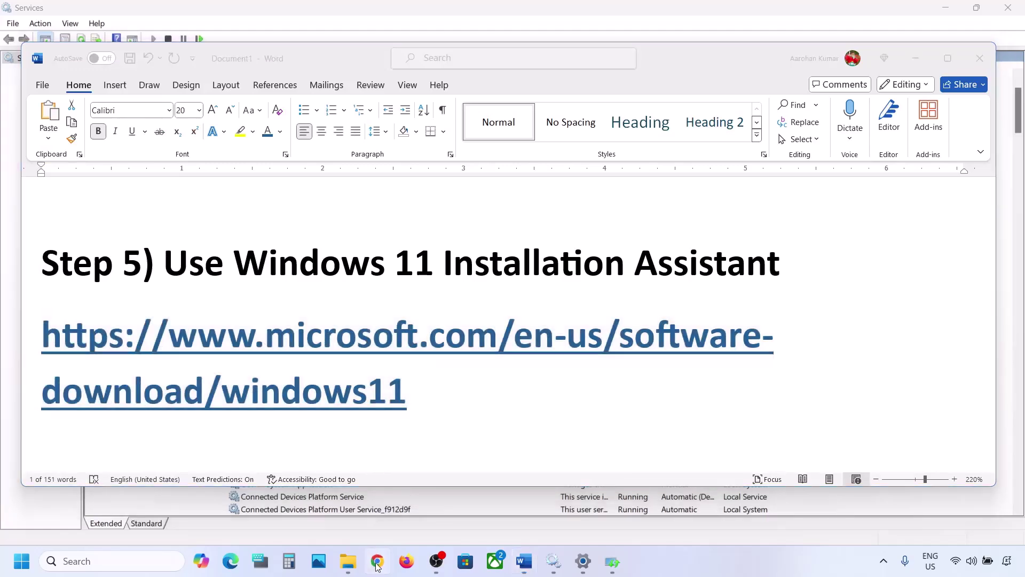
# - Load the Windows 11 download page and run the Installation Assistant, which reports the latest version
pyautogui.hotkey('ctrl', 'v')
pyautogui.press('Return')
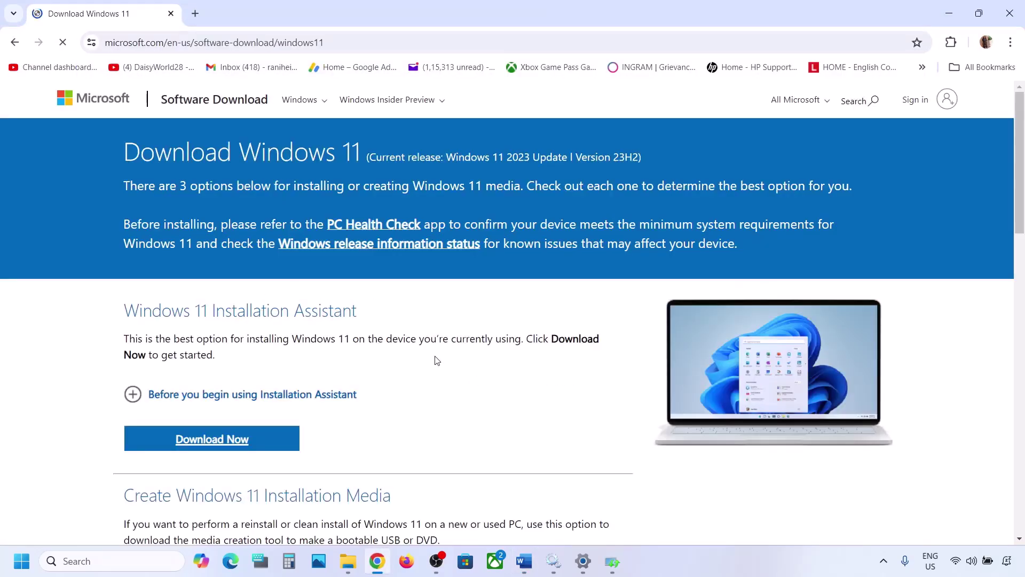
pyautogui.scroll(-1, 436, 360)
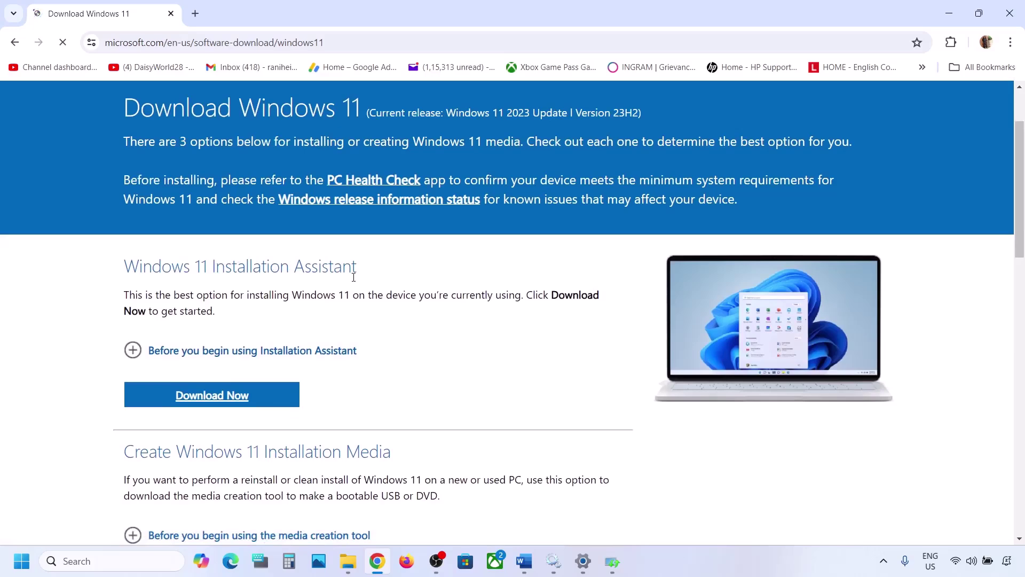
pyautogui.click(219, 395)
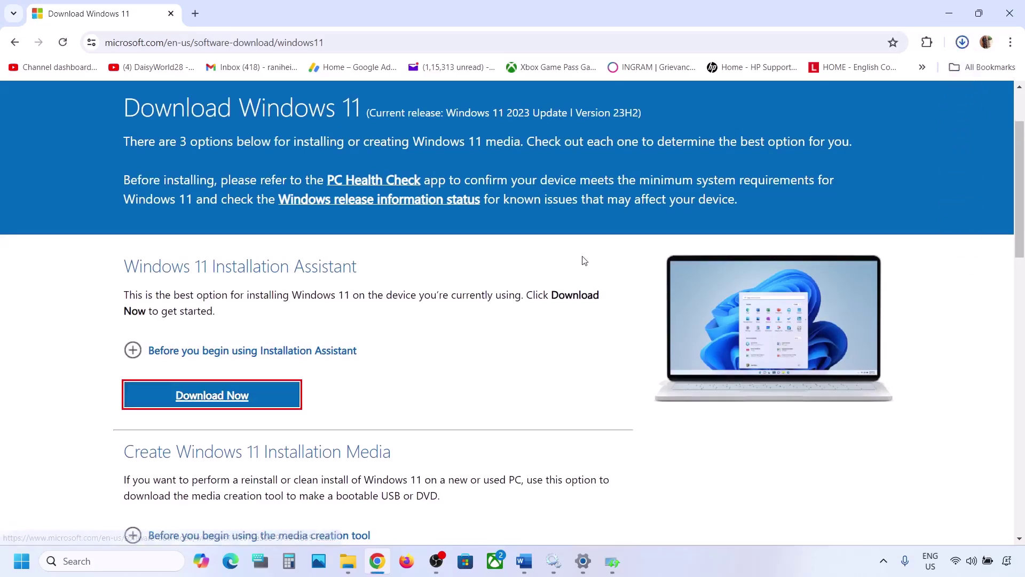
pyautogui.click(815, 86)
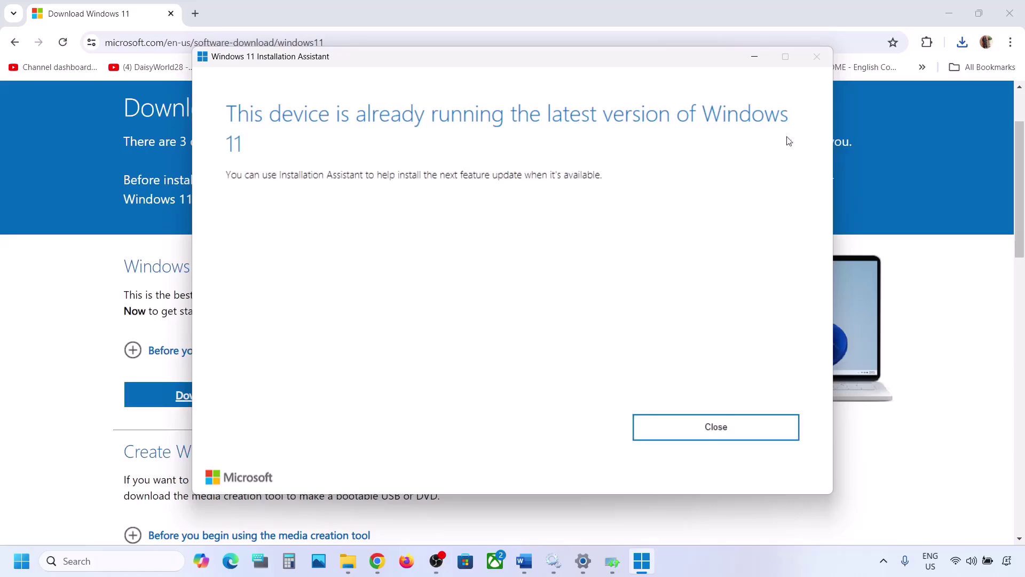
pyautogui.click(755, 57)
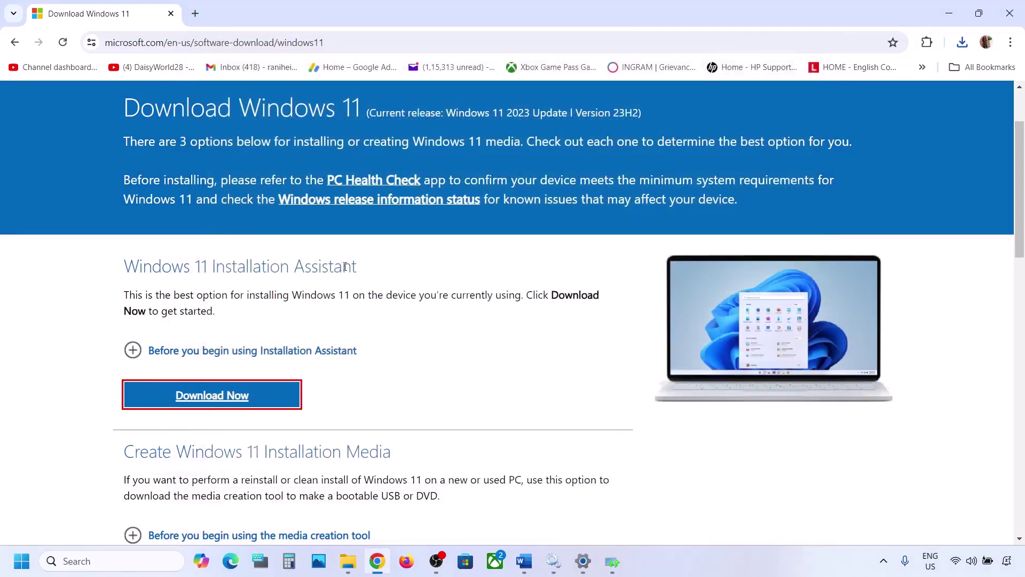
# - Open the Microsoft Update Catalog site in Chrome using the link from the Word notes
pyautogui.click(687, 564)
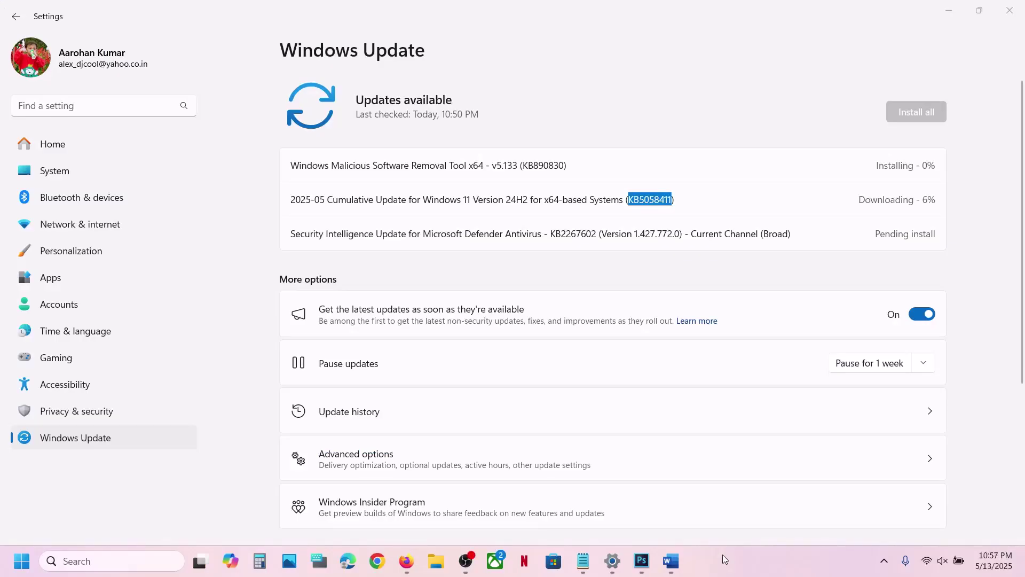
pyautogui.click(679, 555)
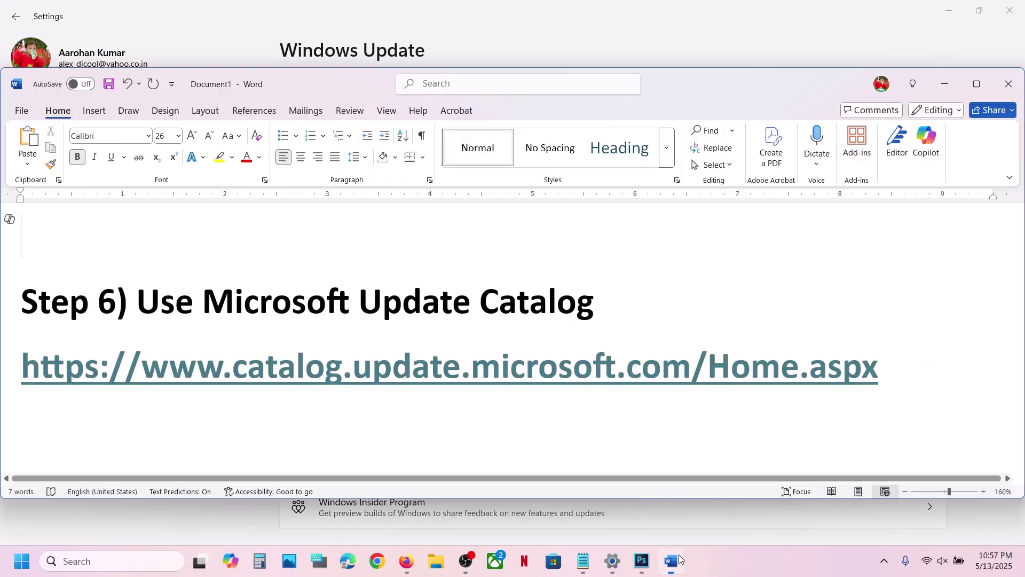
pyautogui.moveTo(912, 370); pyautogui.dragTo(92, 402)
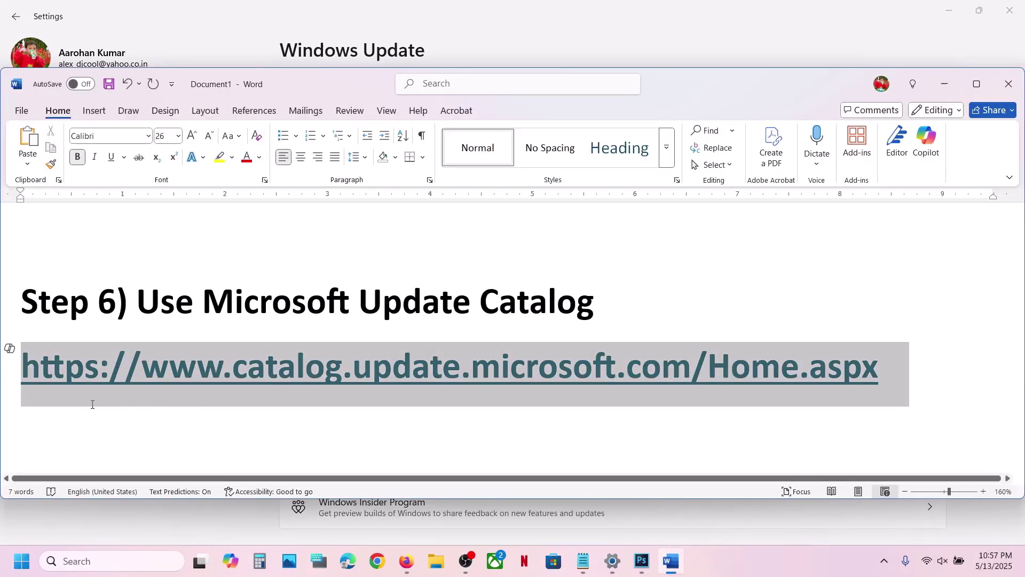
pyautogui.click(377, 561)
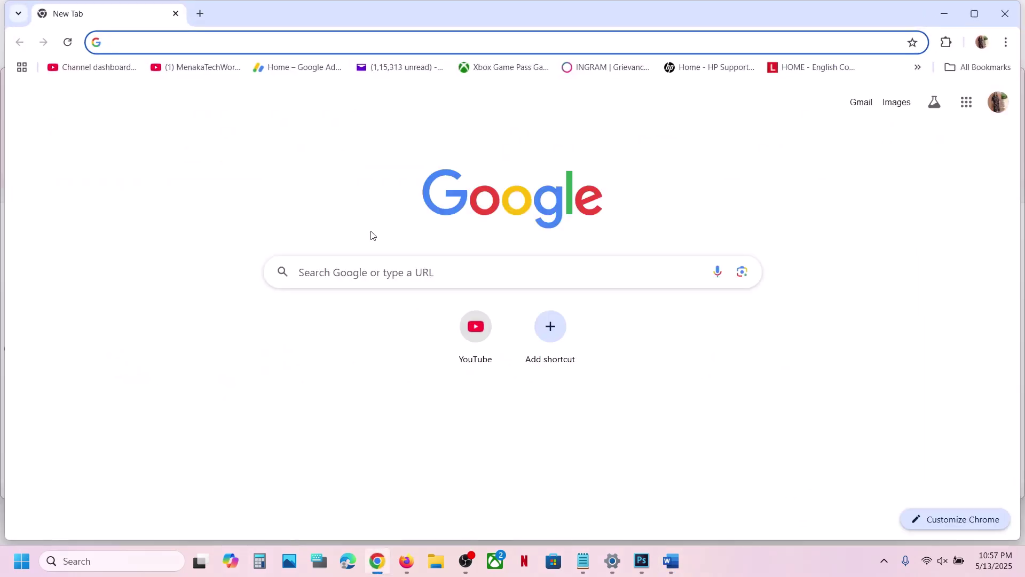
pyautogui.hotkey('ctrl', 'v')
pyautogui.press('Return')
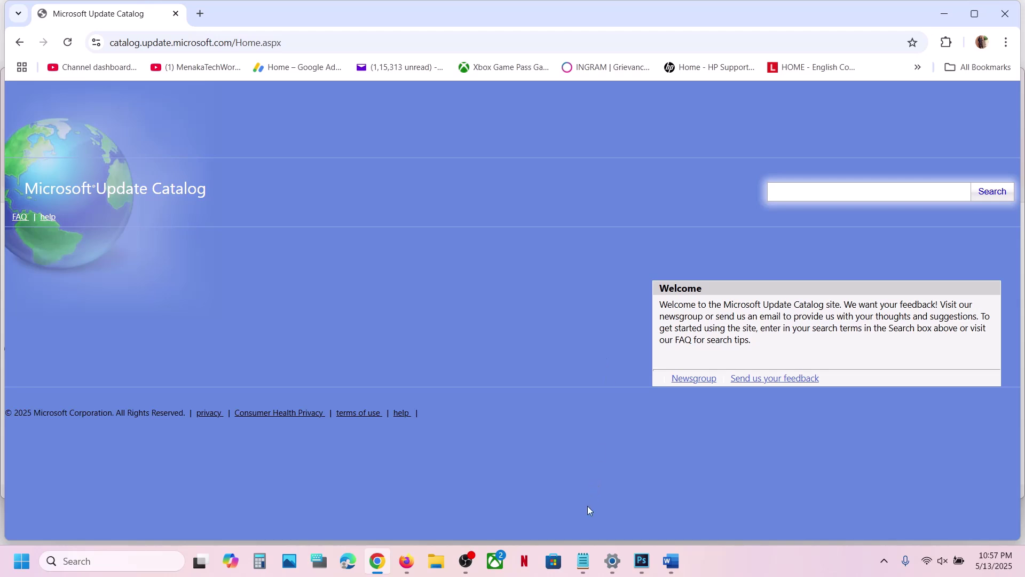
# - Search the catalog for KB5058411, listing its three cumulative update packages
pyautogui.click(612, 561)
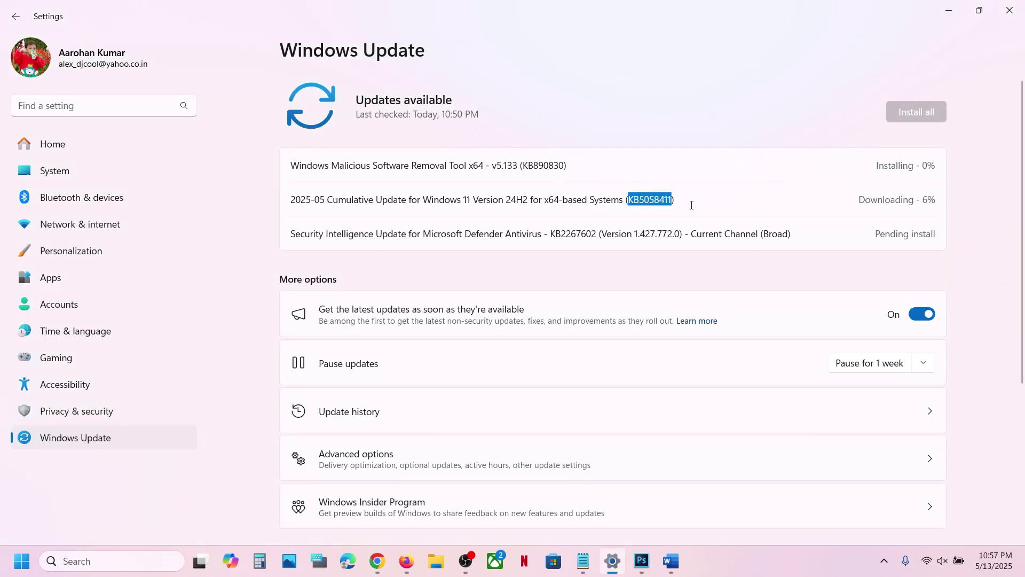
pyautogui.click(952, 14)
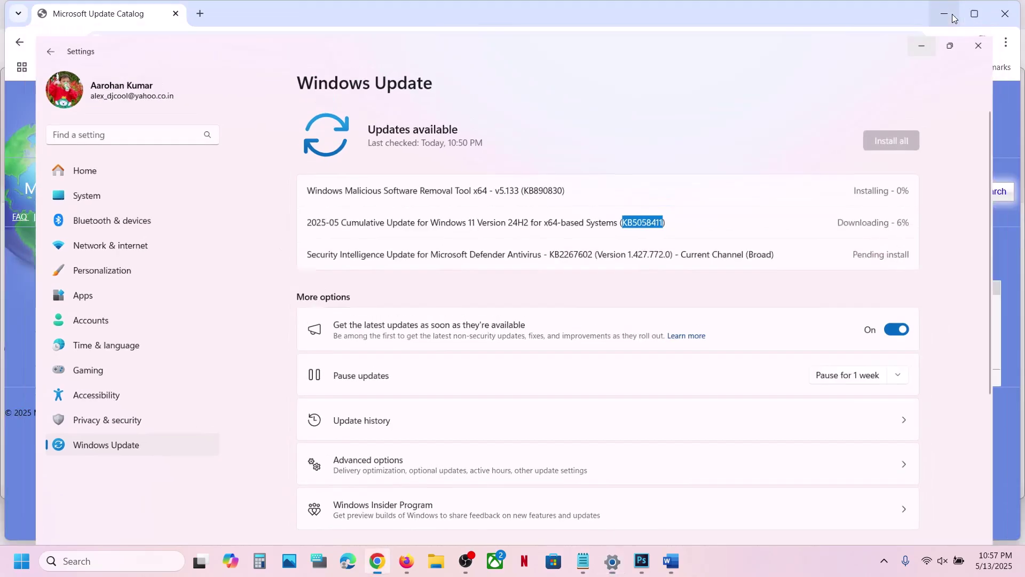
pyautogui.hotkey('ctrl', 'v')
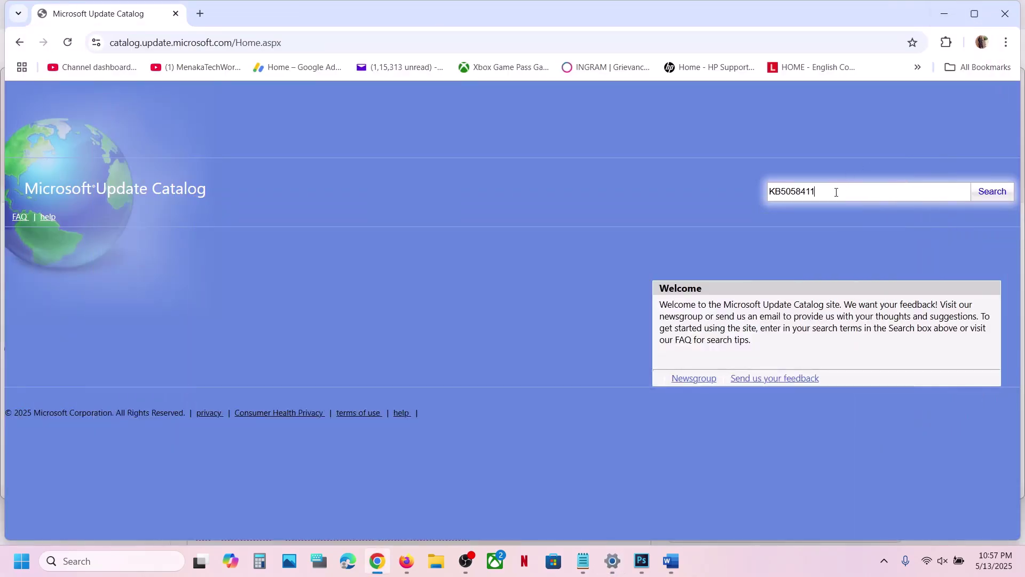
pyautogui.click(994, 191)
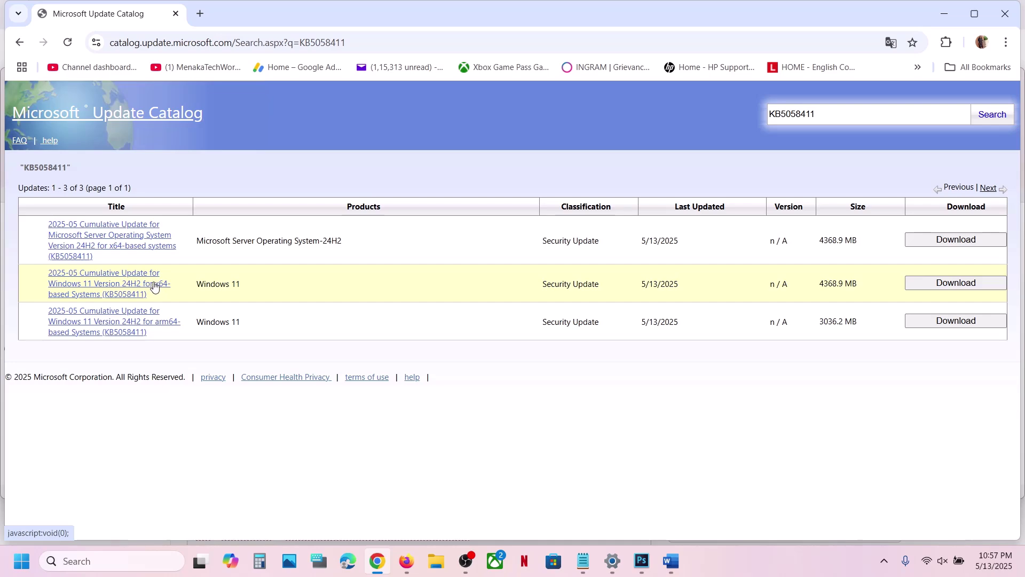
pyautogui.hotkey('alt', 'Tab')
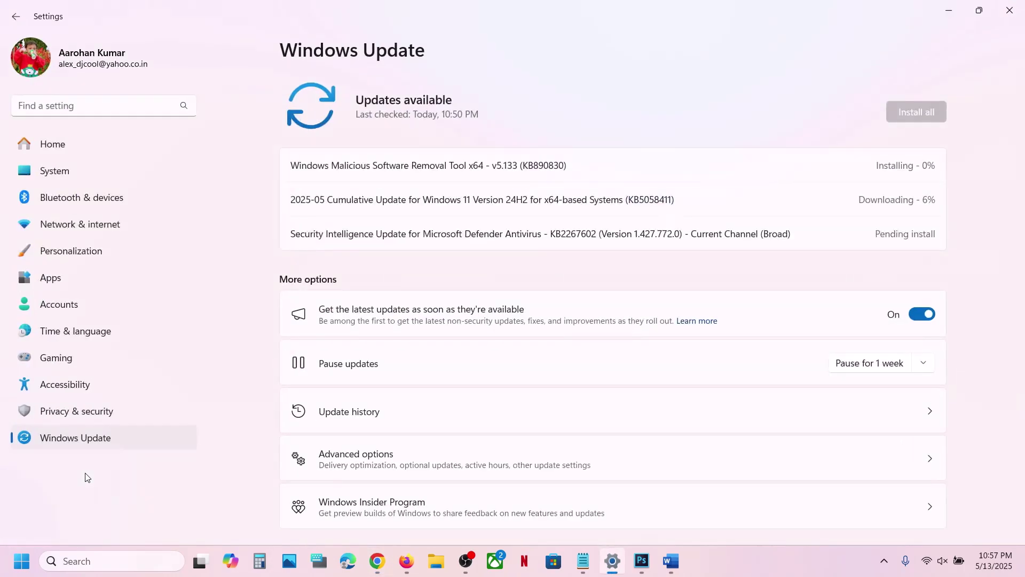
# - Confirm on System > About that the system type is 64-bit with an x64-based processor
pyautogui.click(76, 159)
pyautogui.scroll(-10, 423, 395)
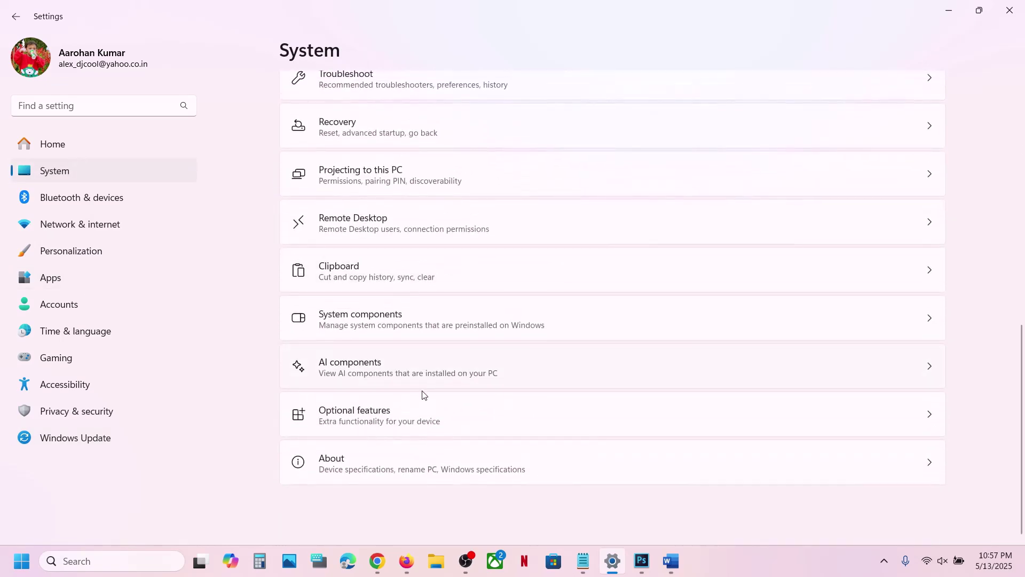
pyautogui.click(368, 464)
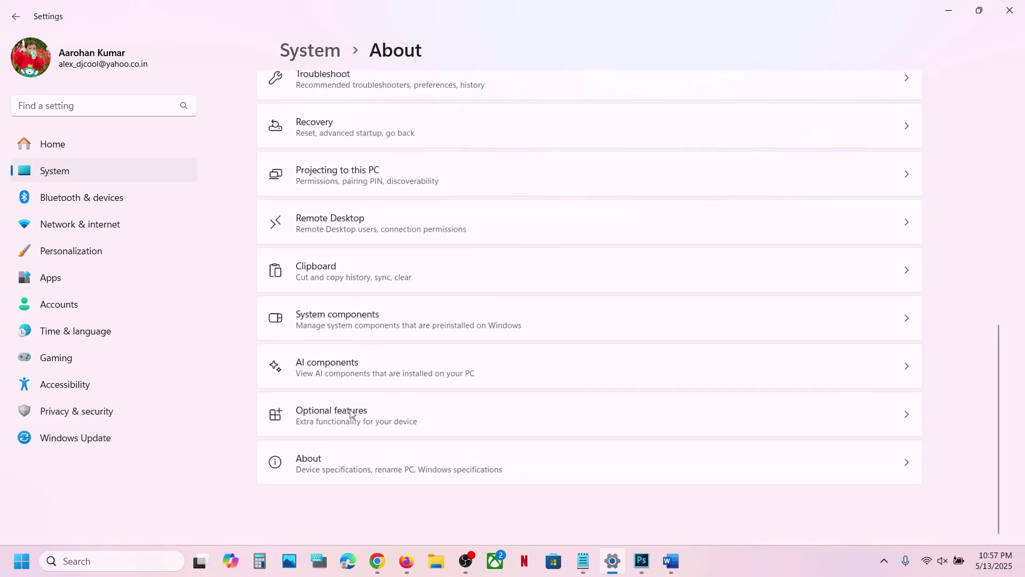
pyautogui.moveTo(398, 401); pyautogui.dragTo(623, 392)
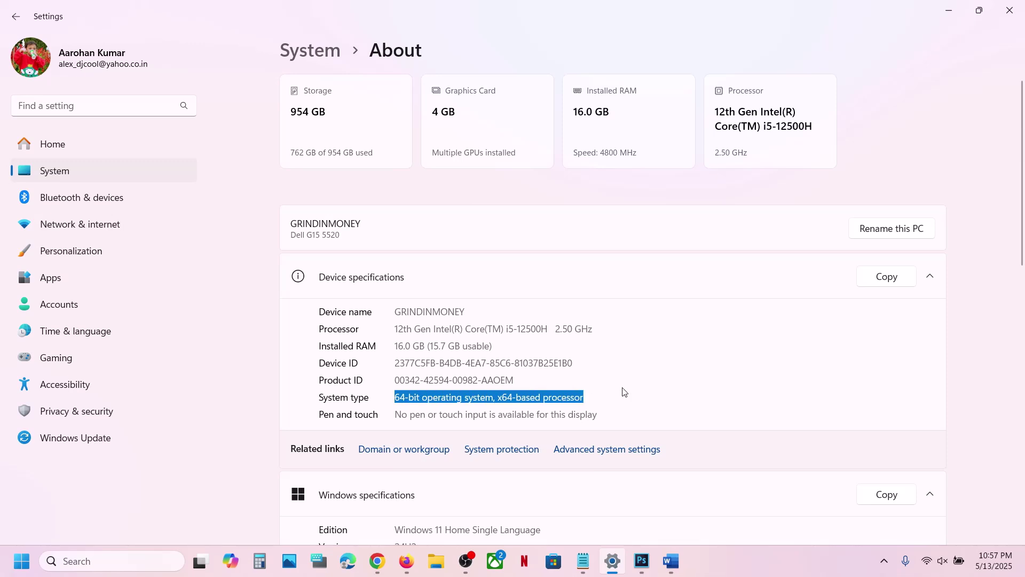
pyautogui.click(1013, 15)
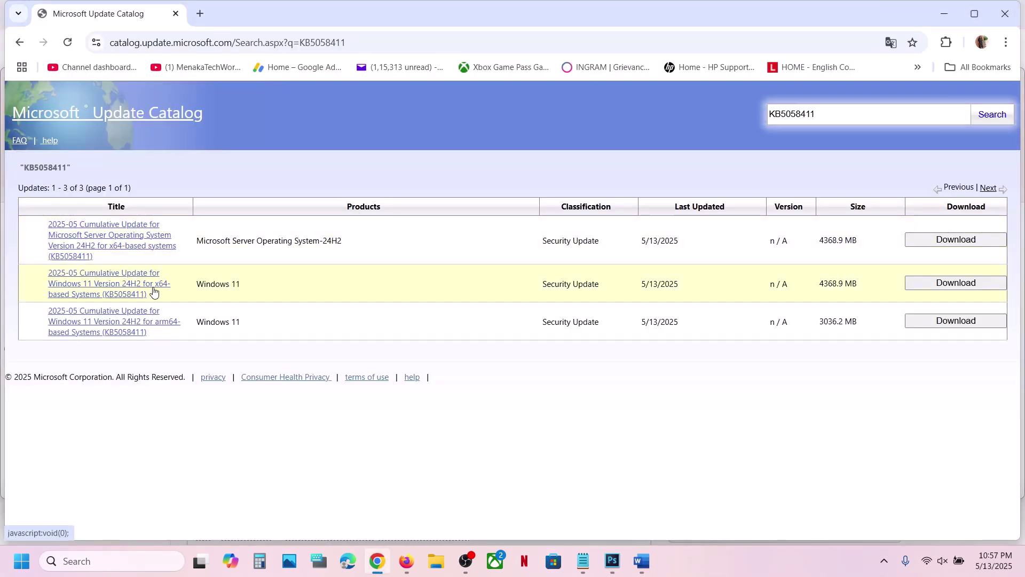
# - Download the 3.8 GB KB5058411 .msu file for Windows 11 24H2 x64 and check progress
pyautogui.click(947, 291)
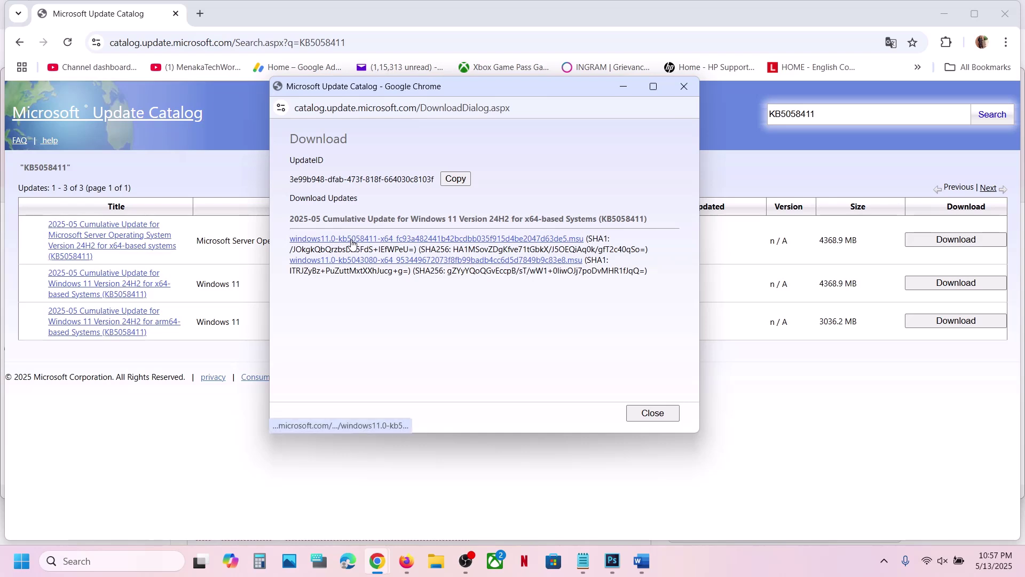
pyautogui.click(380, 244)
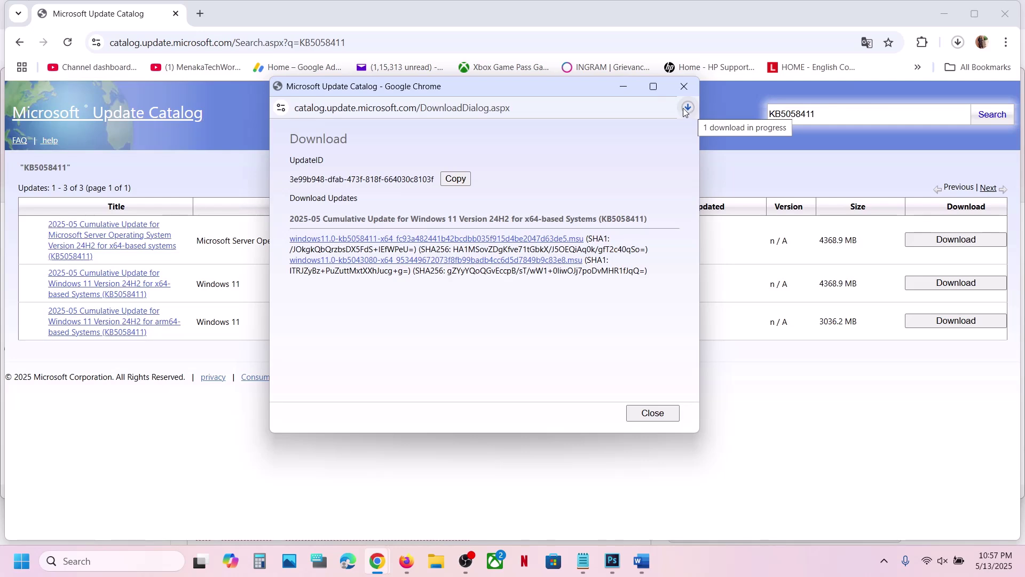
pyautogui.click(680, 110)
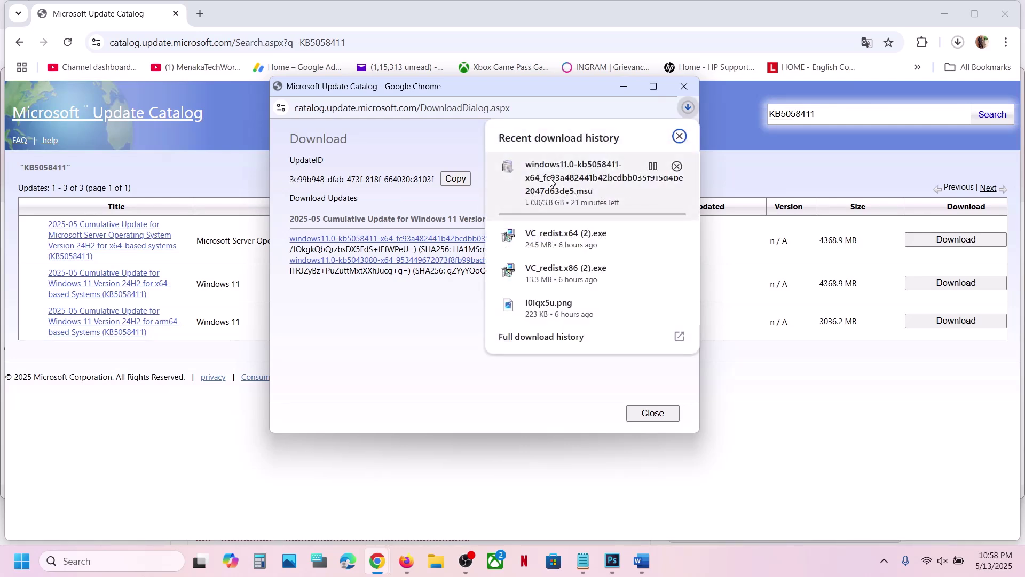
pyautogui.click(426, 312)
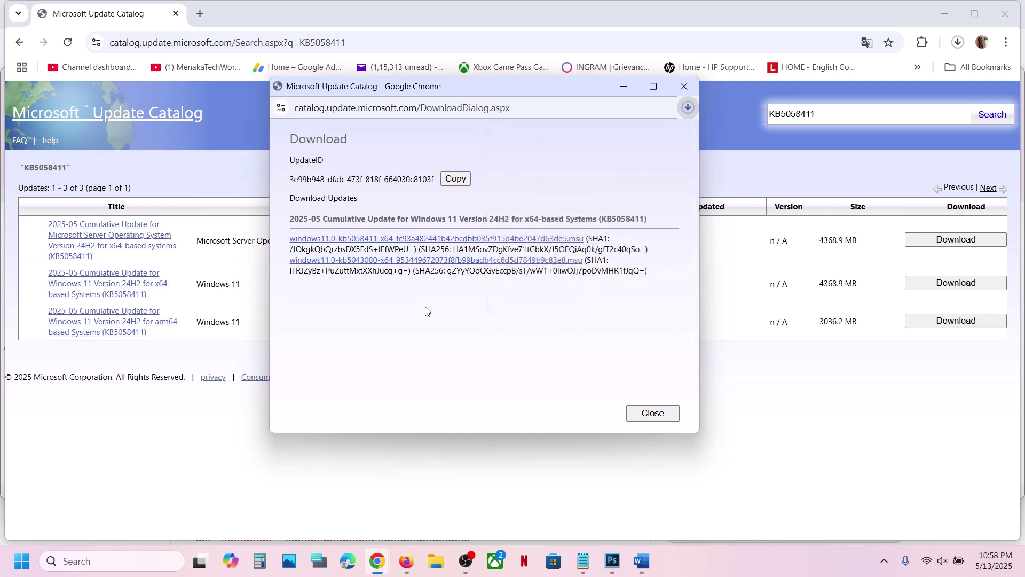
# - Copy the reset commands from 'SC config trustedinstaller start=auto' through 'net start appidsvc' in Word
pyautogui.click(721, 507)
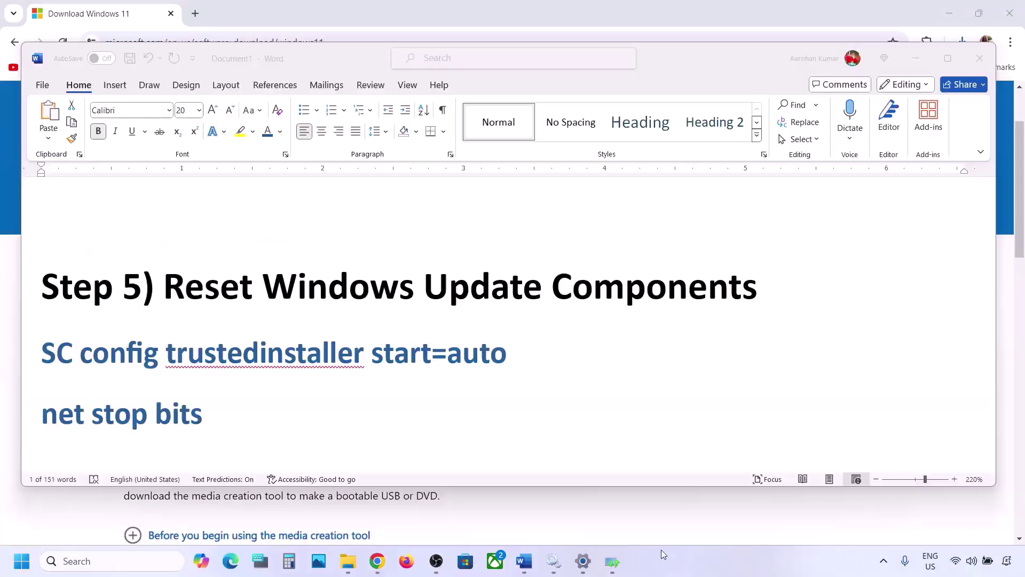
pyautogui.click(169, 282)
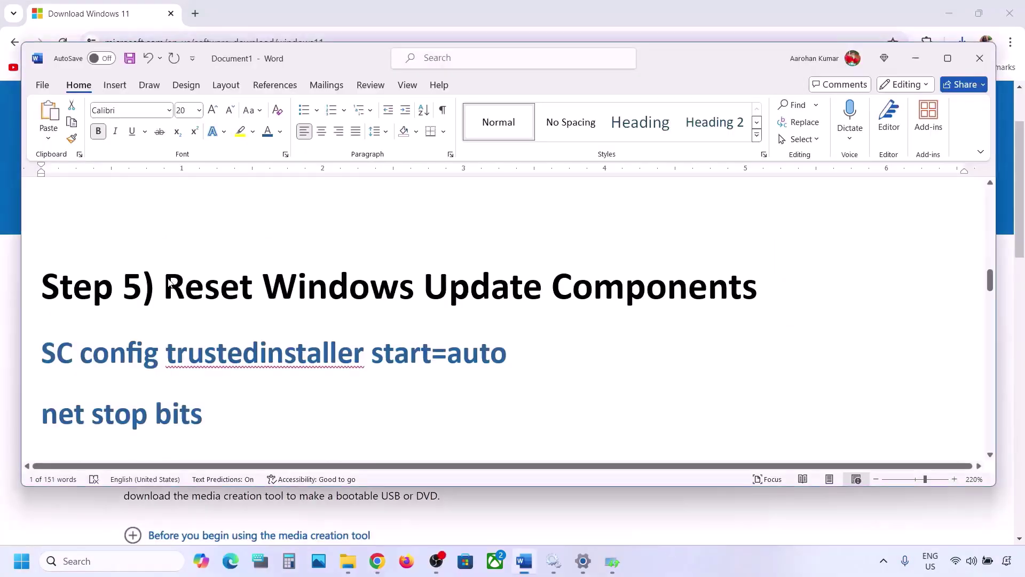
pyautogui.moveTo(169, 282); pyautogui.dragTo(757, 289)
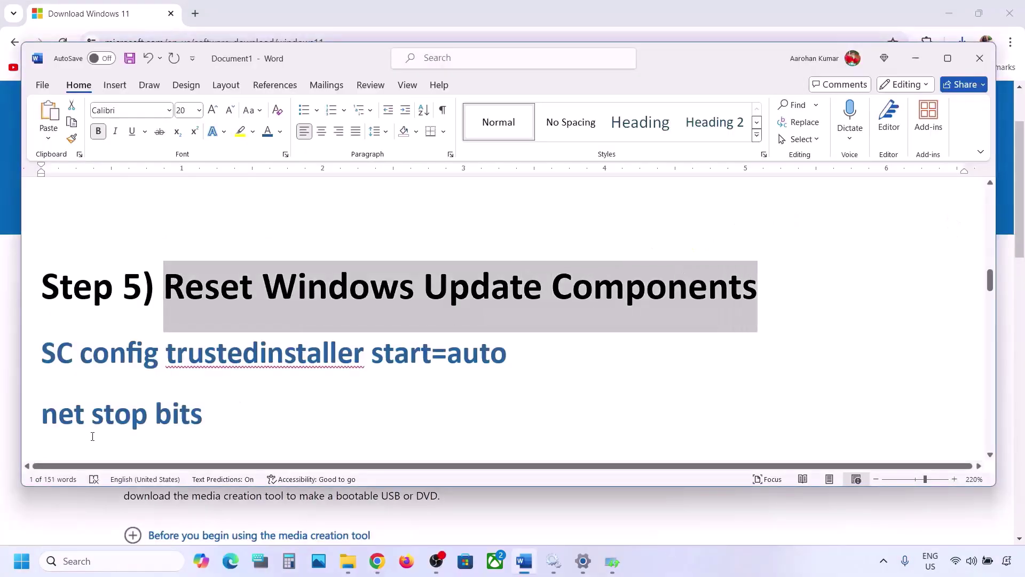
pyautogui.click(43, 350)
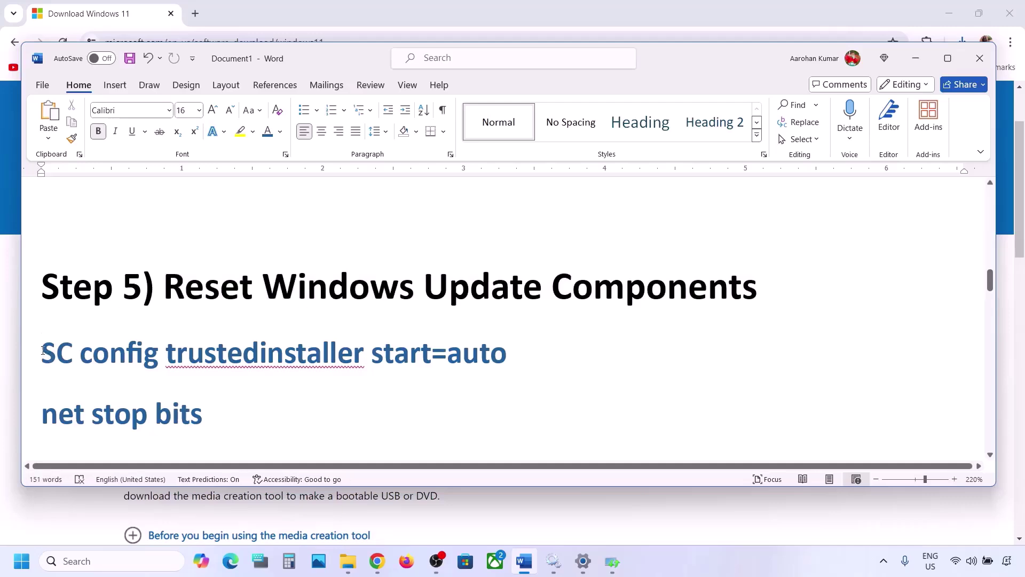
pyautogui.hotkey('shift', 'Down')
pyautogui.hotkey('shift', 'Down')
pyautogui.hotkey('shift', 'Down')
pyautogui.hotkey('shift', 'Down')
pyautogui.hotkey('shift', 'Down')
pyautogui.hotkey('shift', 'Down')
pyautogui.hotkey('shift', 'Down')
pyautogui.hotkey('shift', 'Down')
pyautogui.hotkey('shift', 'Down')
pyautogui.hotkey('shift', 'Down')
pyautogui.hotkey('shift', 'Down')
pyautogui.hotkey('shift', 'Down')
pyautogui.hotkey('shift', 'Down')
pyautogui.hotkey('shift', 'Down')
pyautogui.hotkey('shift', 'Down')
pyautogui.hotkey('shift', 'Down')
pyautogui.hotkey('shift', 'Down')
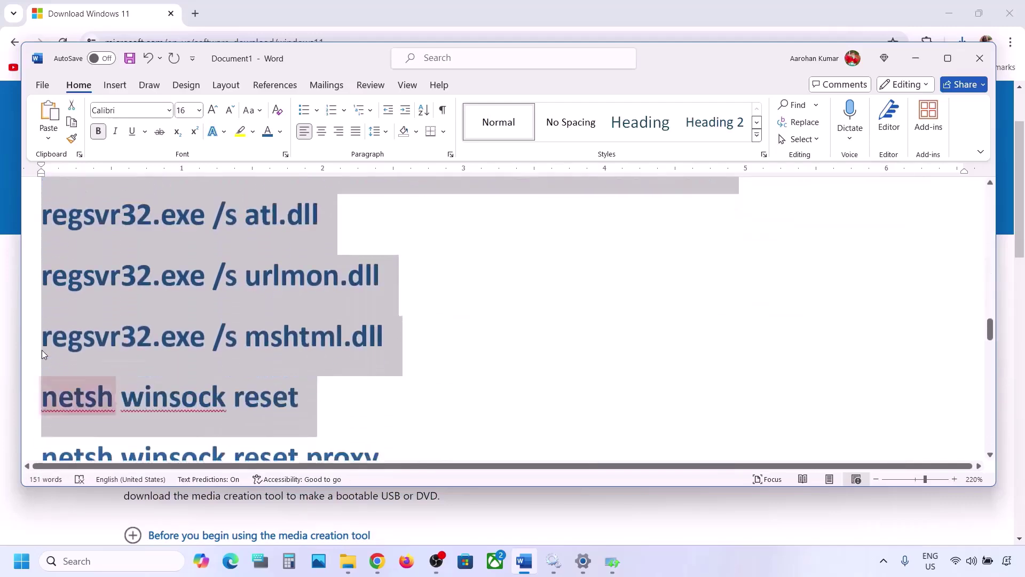
pyautogui.hotkey('shift', 'Down')
pyautogui.hotkey('shift', 'Down')
pyautogui.hotkey('shift', 'Down')
pyautogui.hotkey('shift', 'Down')
pyautogui.hotkey('shift', 'Down')
pyautogui.hotkey('shift', 'Down')
pyautogui.hotkey('shift', 'Down')
pyautogui.hotkey('shift', 'Down')
pyautogui.hotkey('shift', 'Down')
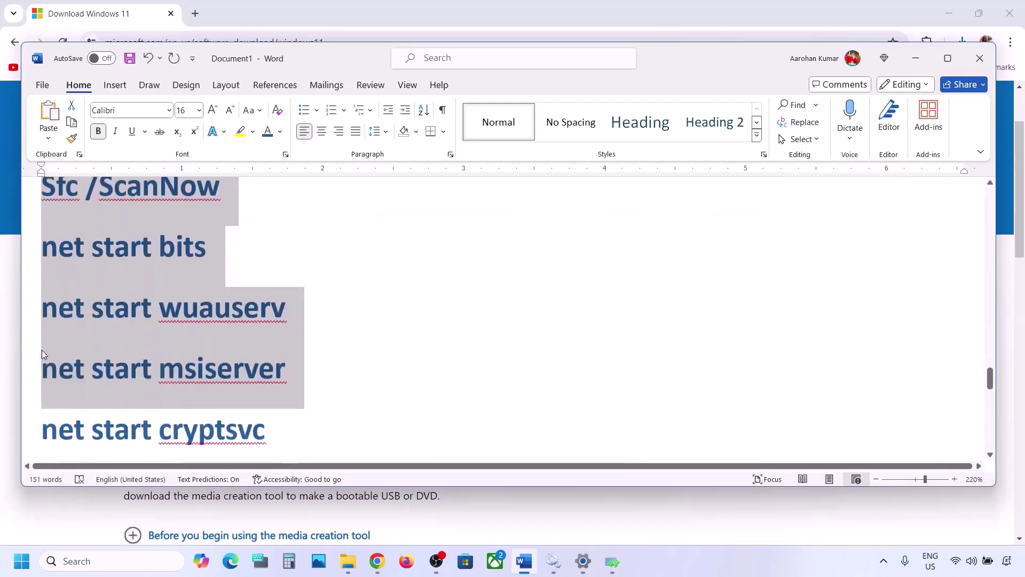
pyautogui.hotkey('shift', 'Up')
pyautogui.hotkey('shift', 'Up')
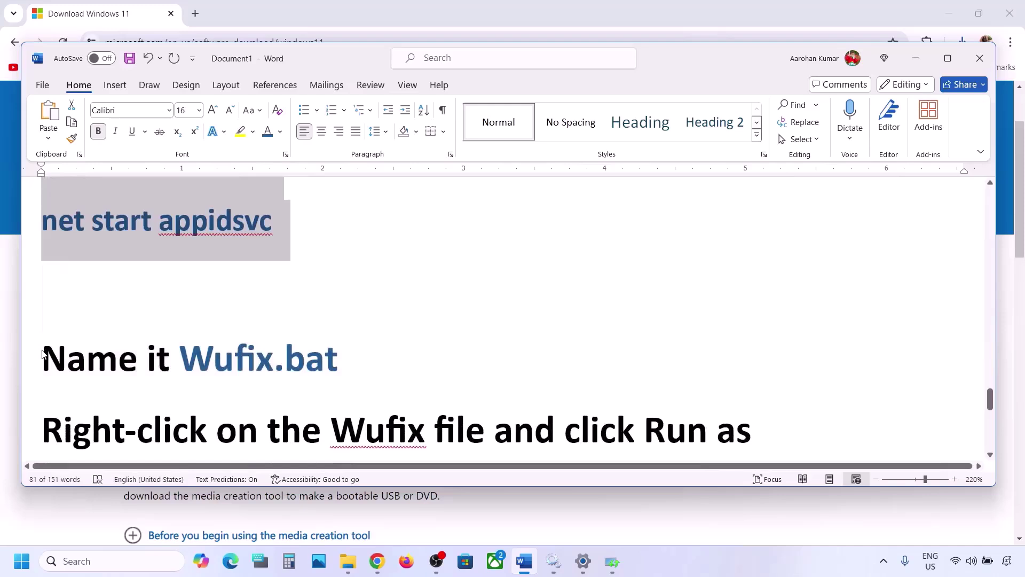
pyautogui.scroll(2, 152, 315)
pyautogui.rightClick(159, 270)
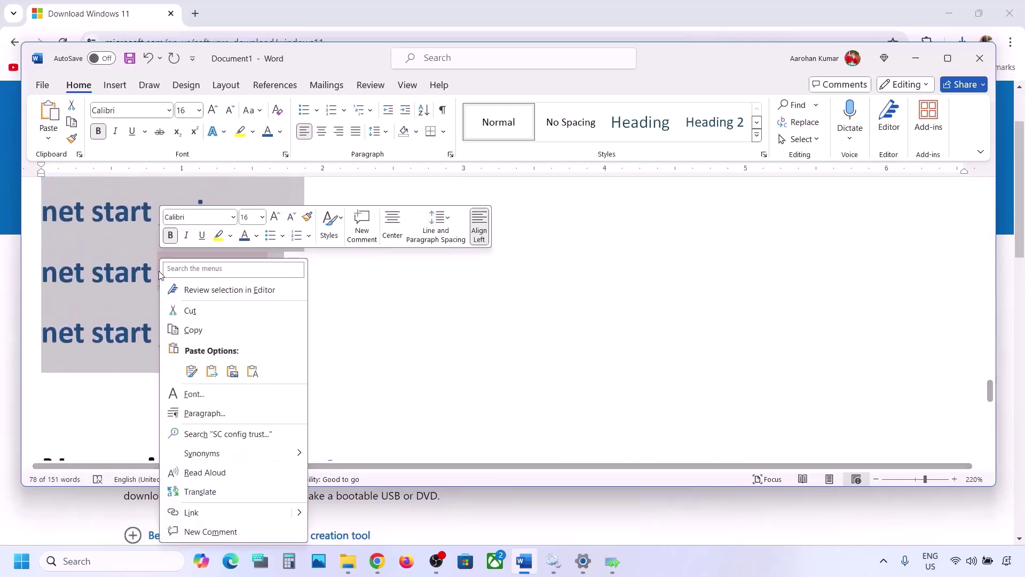
pyautogui.click(212, 328)
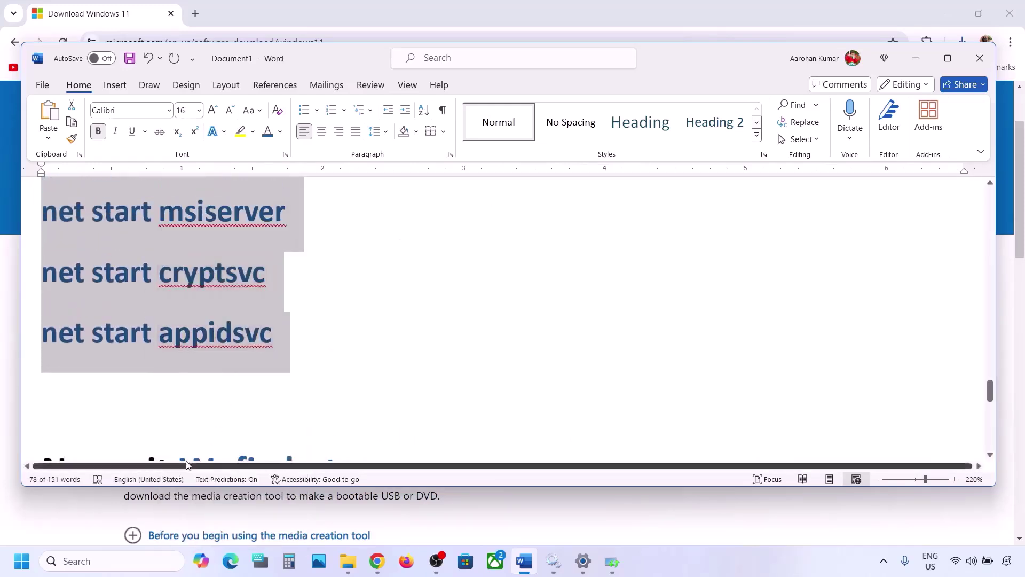
# - Paste the copied reset commands into a new Notepad window
pyautogui.click(85, 560)
pyautogui.write('note')
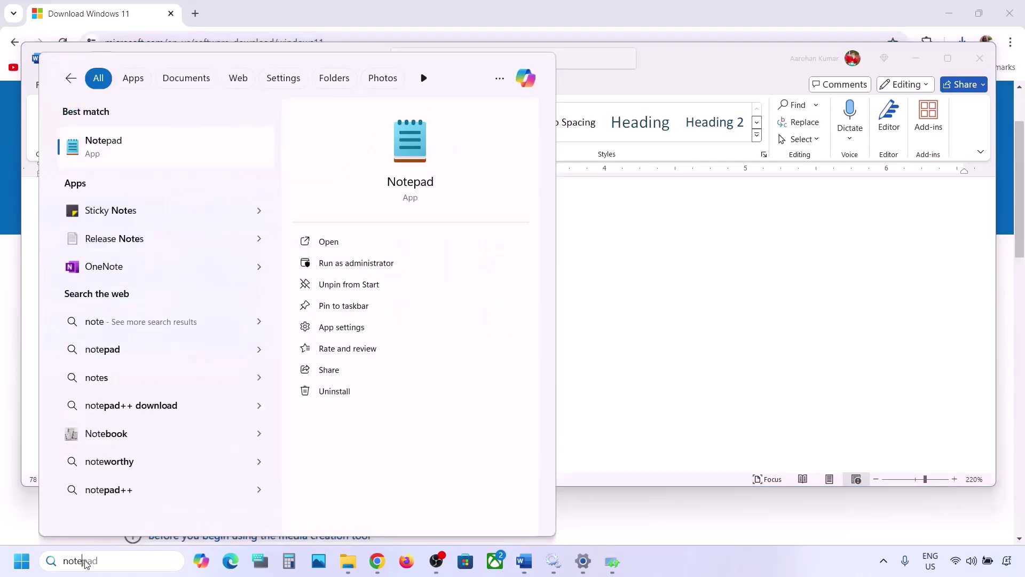
pyautogui.press('Return')
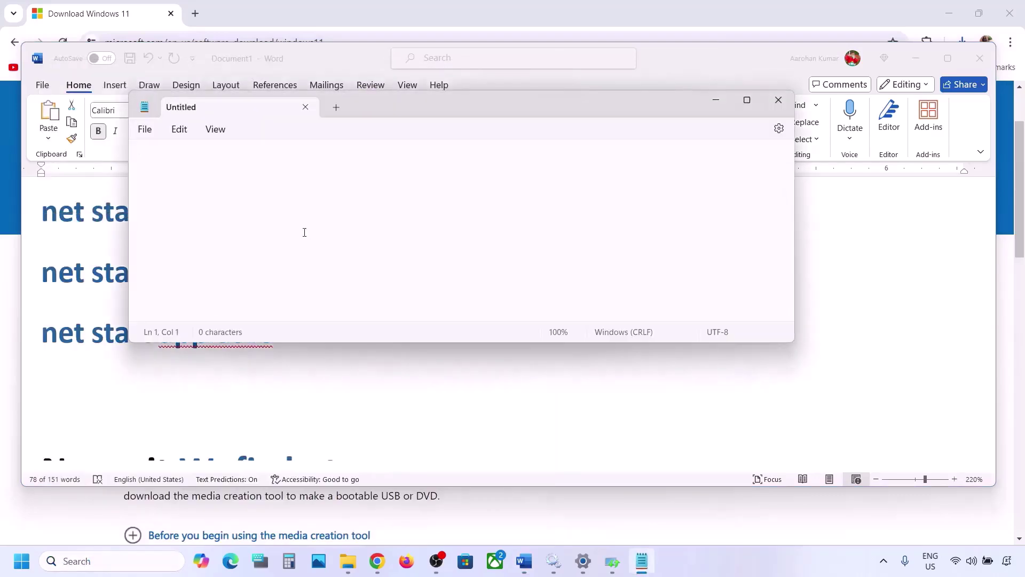
pyautogui.hotkey('ctrl', 'v')
# - Start Save As and take the file name Wufix.bat from the Word notes
pyautogui.scroll(4, 286, 189)
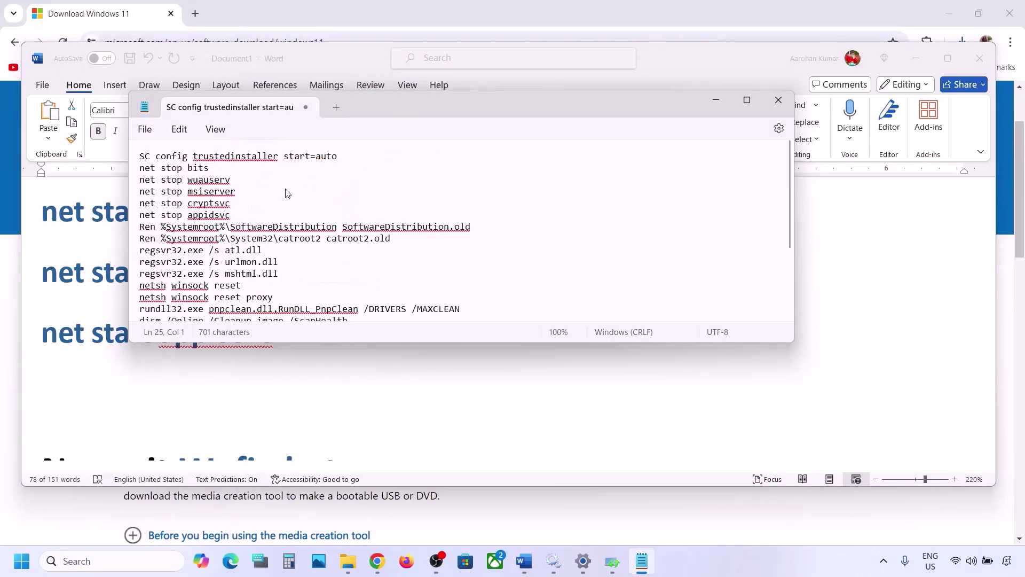
pyautogui.click(145, 130)
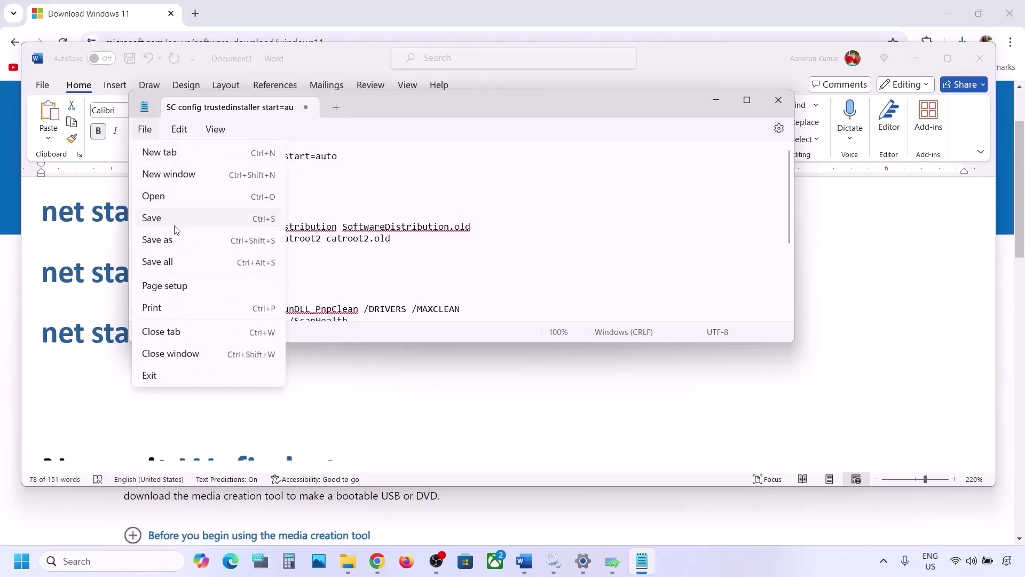
pyautogui.click(159, 239)
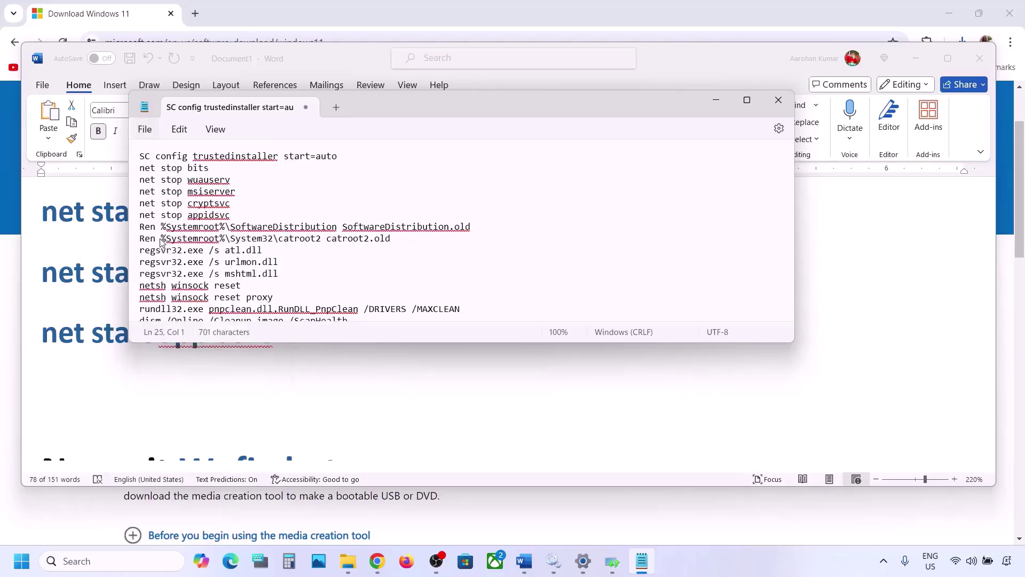
pyautogui.click(110, 338)
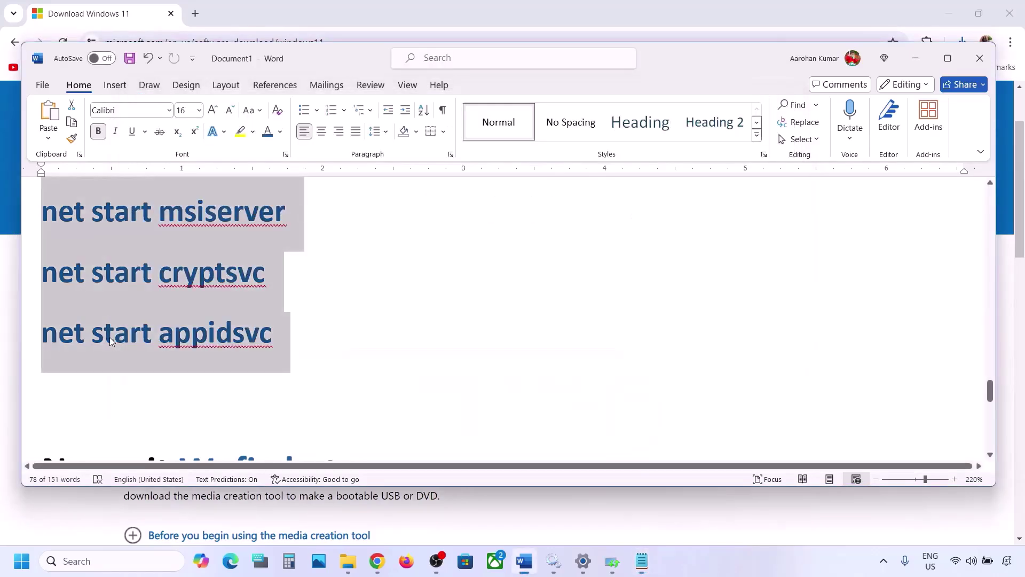
pyautogui.scroll(-6, 110, 337)
pyautogui.scroll(1, 208, 300)
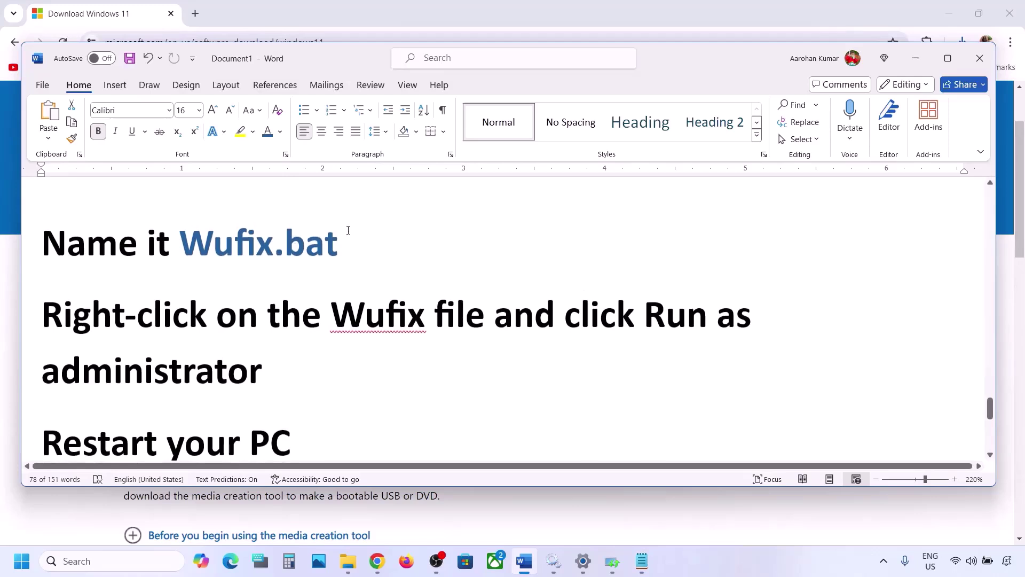
pyautogui.moveTo(346, 241); pyautogui.dragTo(224, 243)
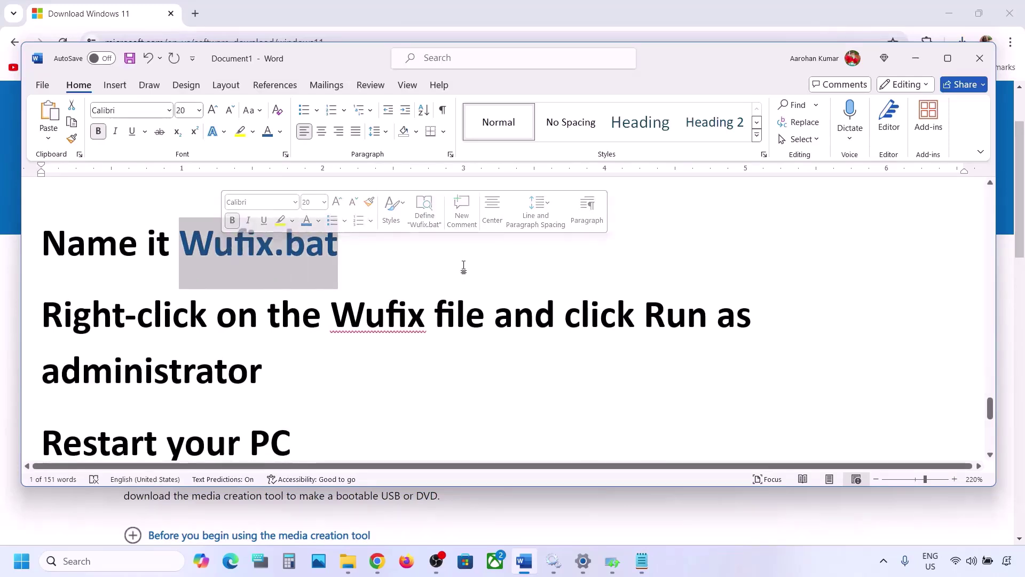
# - Save the file to the Desktop as Wufix.bat with All files type, then close Notepad
pyautogui.click(642, 561)
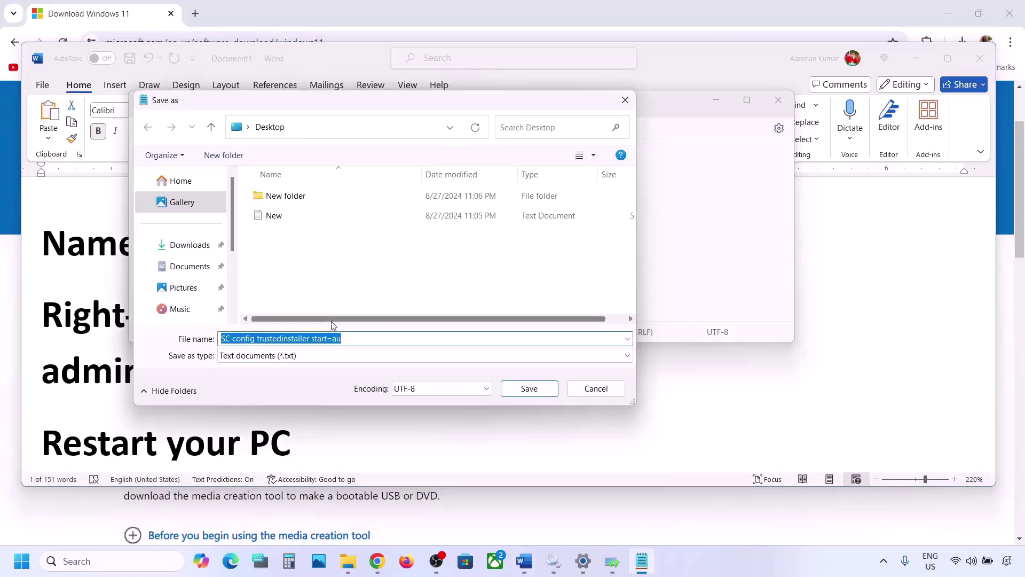
pyautogui.hotkey('ctrl', 'v')
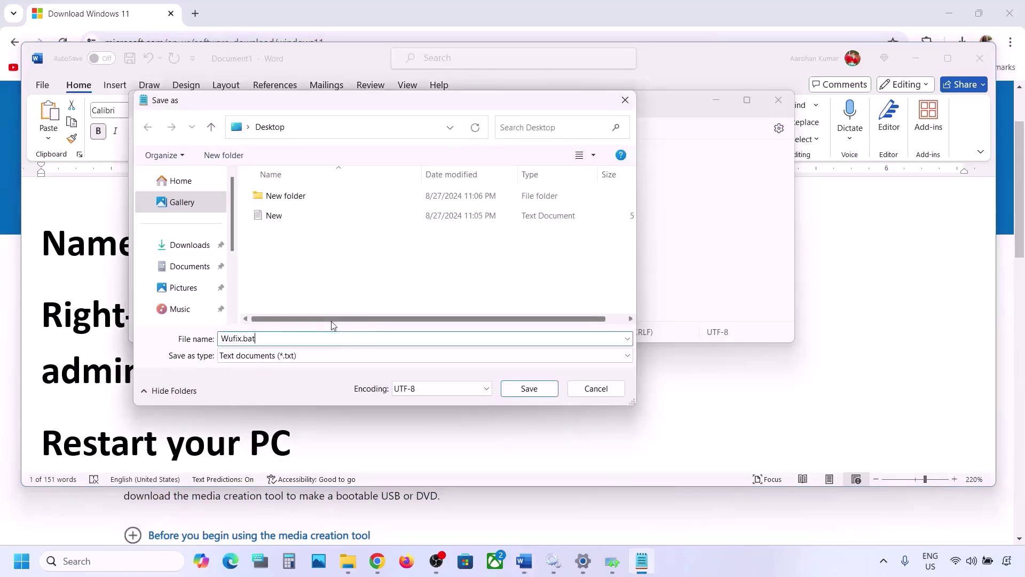
pyautogui.click(302, 361)
pyautogui.click(265, 382)
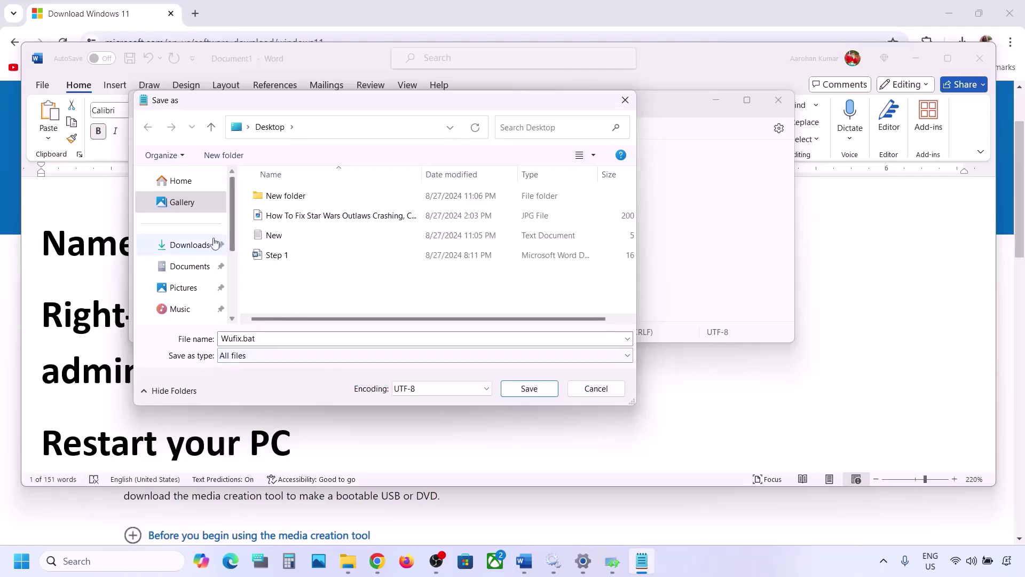
pyautogui.click(530, 389)
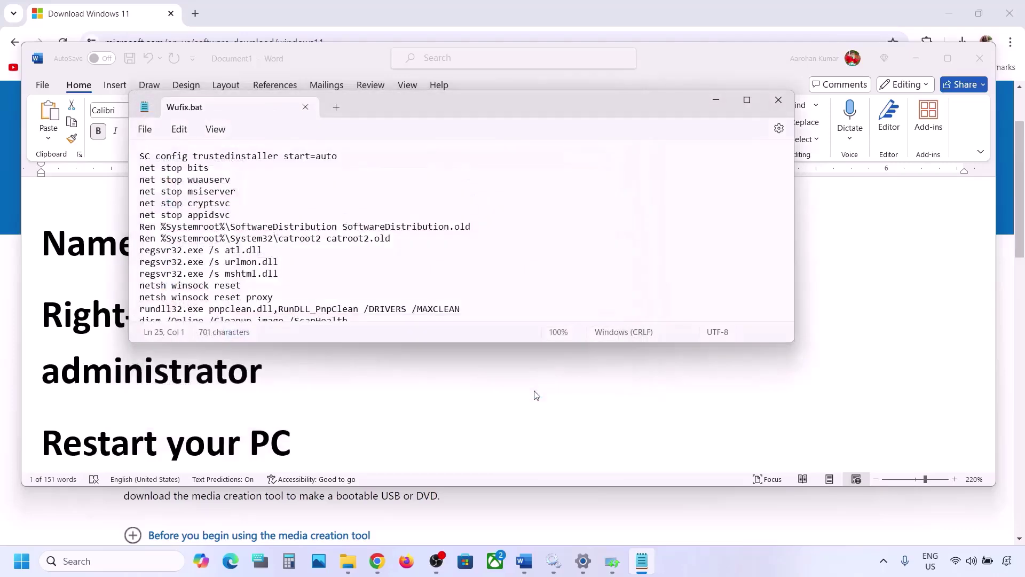
pyautogui.click(779, 101)
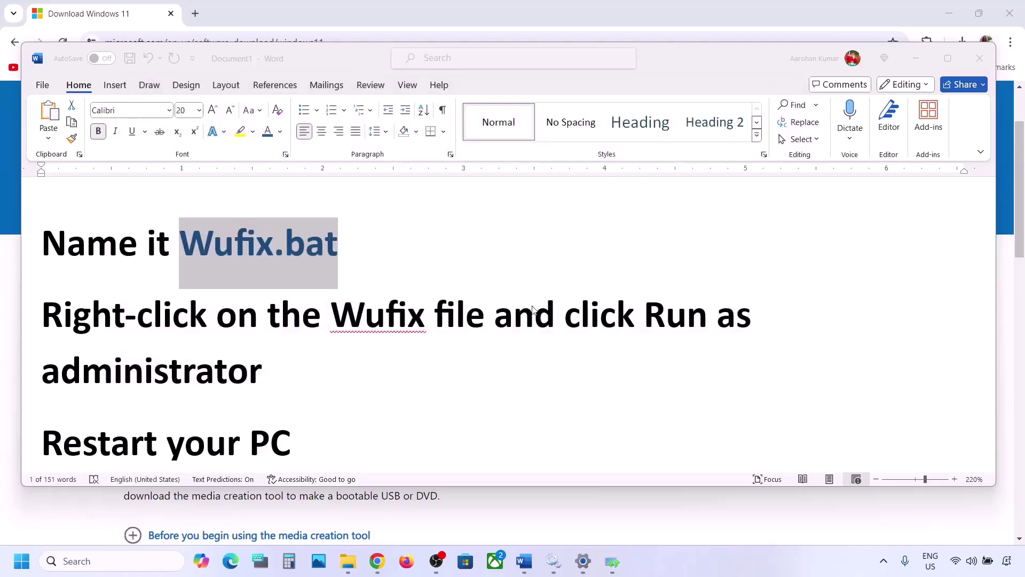
# - Close the troubleshooter results and run Wufix from the desktop as administrator
pyautogui.press('super+d')
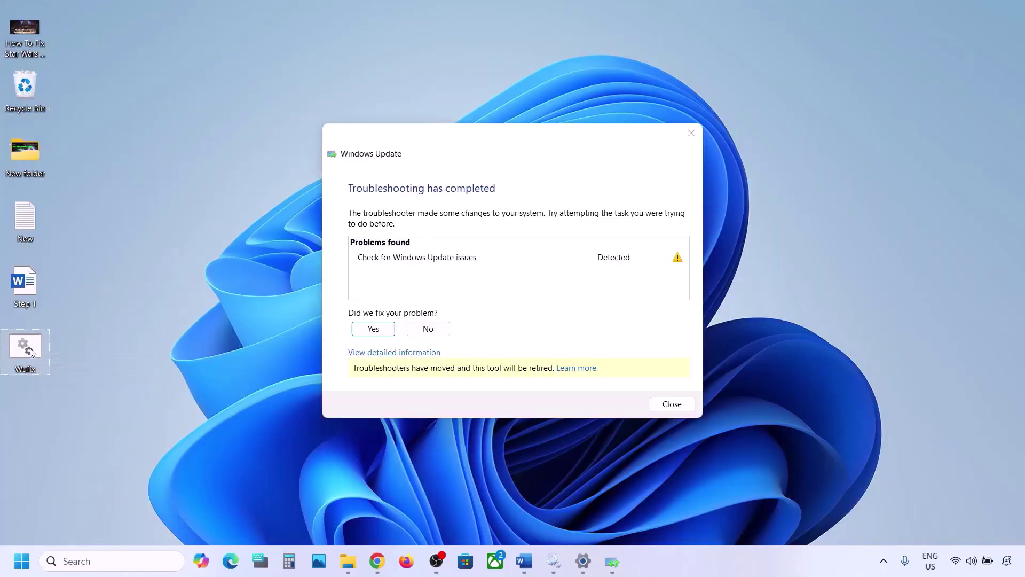
pyautogui.click(691, 133)
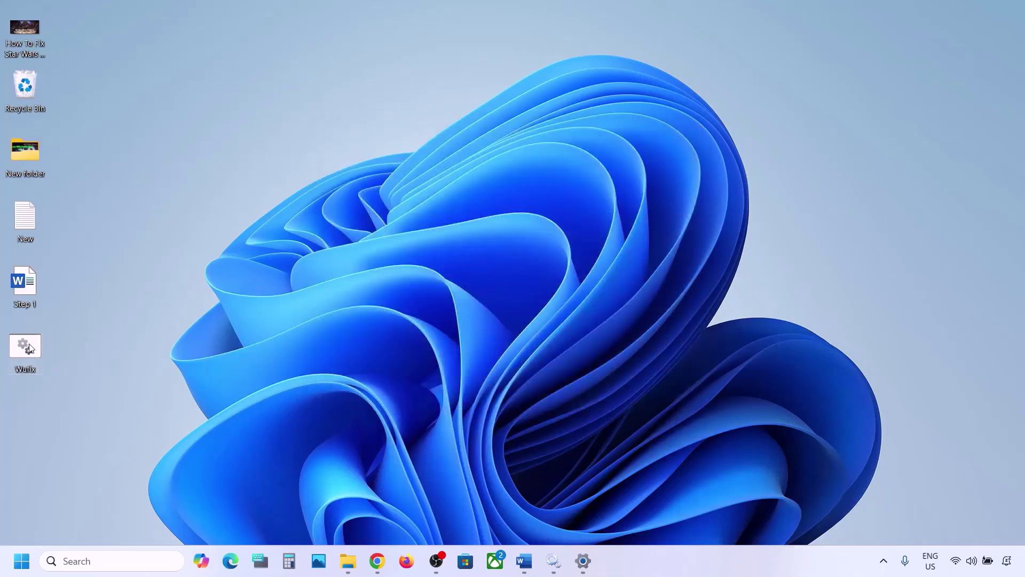
pyautogui.rightClick(31, 348)
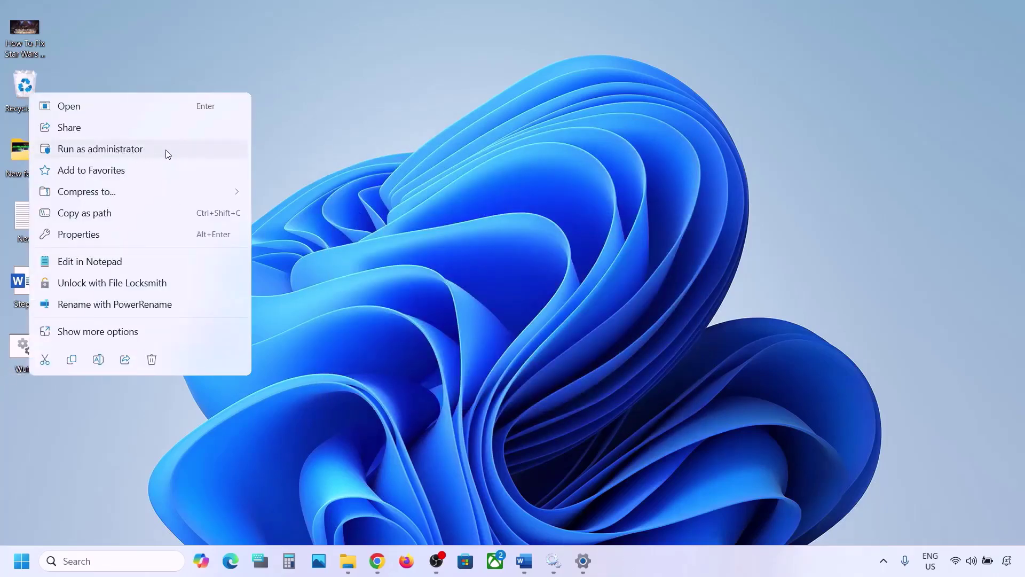
pyautogui.click(127, 151)
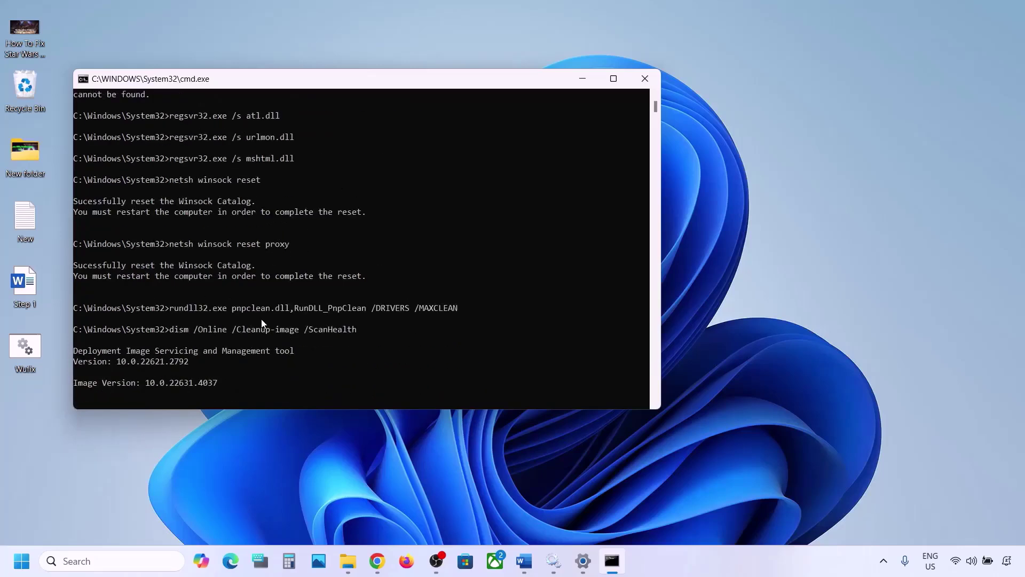
# - Check the Start menu power options without restarting, then minimise the running console
pyautogui.click(21, 561)
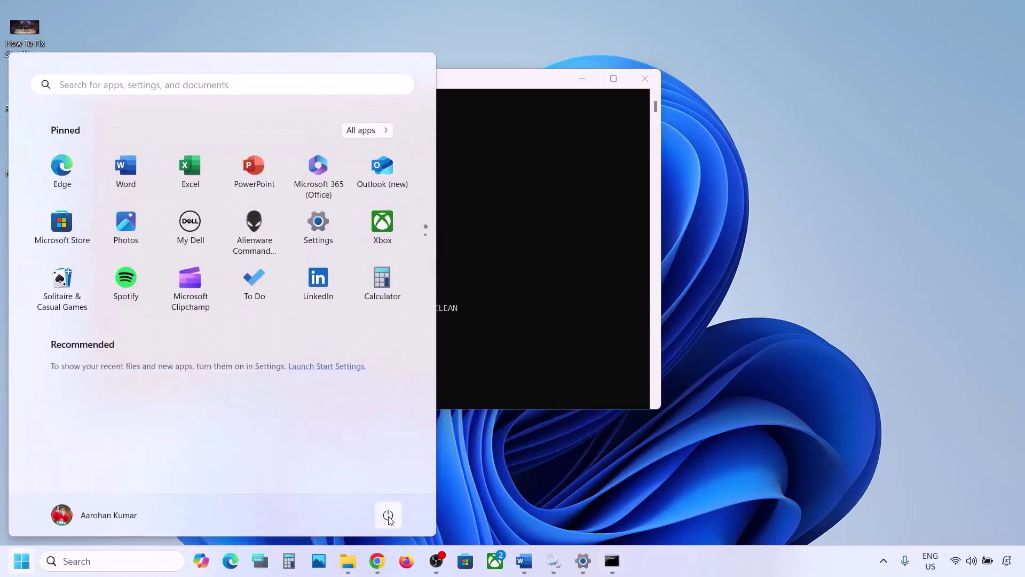
pyautogui.click(388, 514)
pyautogui.press('Escape')
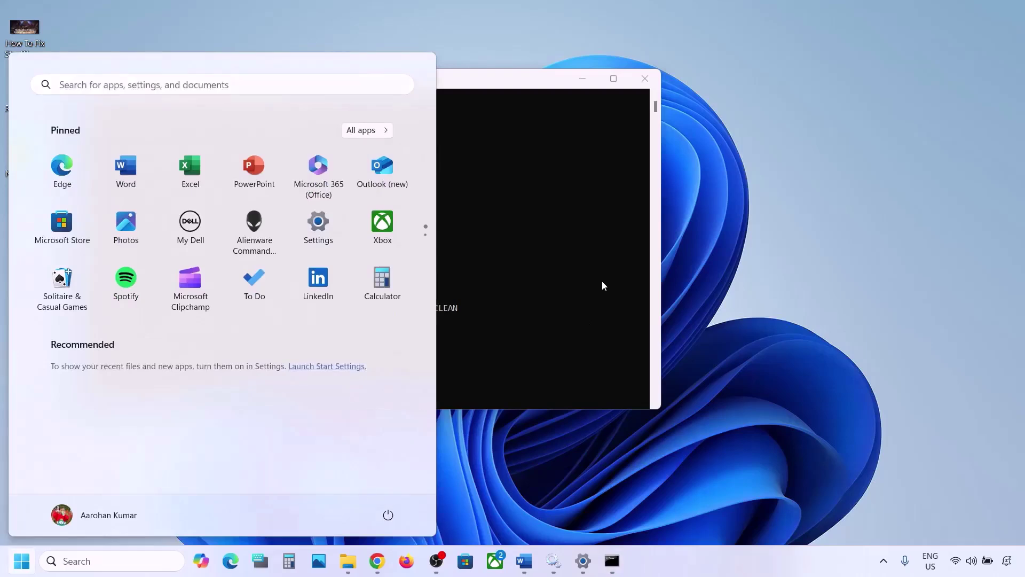
pyautogui.press('Escape')
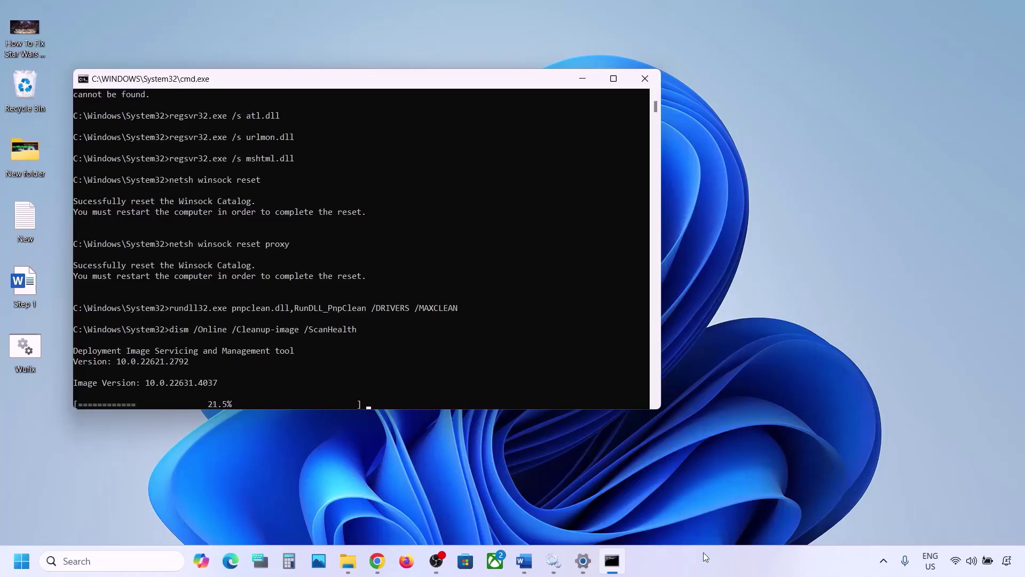
pyautogui.click(680, 572)
# - Return to the Word notes and highlight the 'Step 6) Use Media Creation Tool' heading
pyautogui.press('super+d')
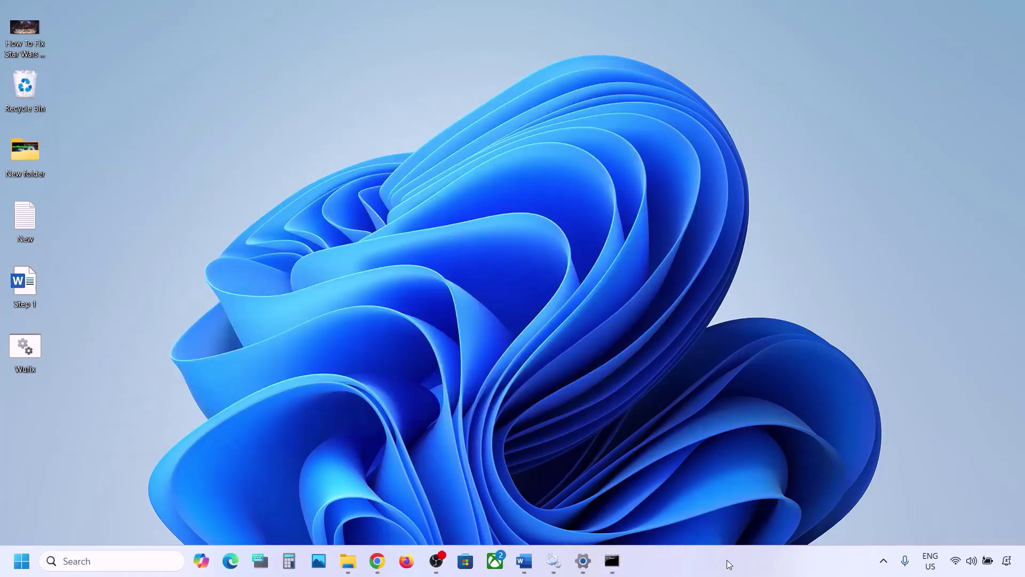
pyautogui.click(524, 560)
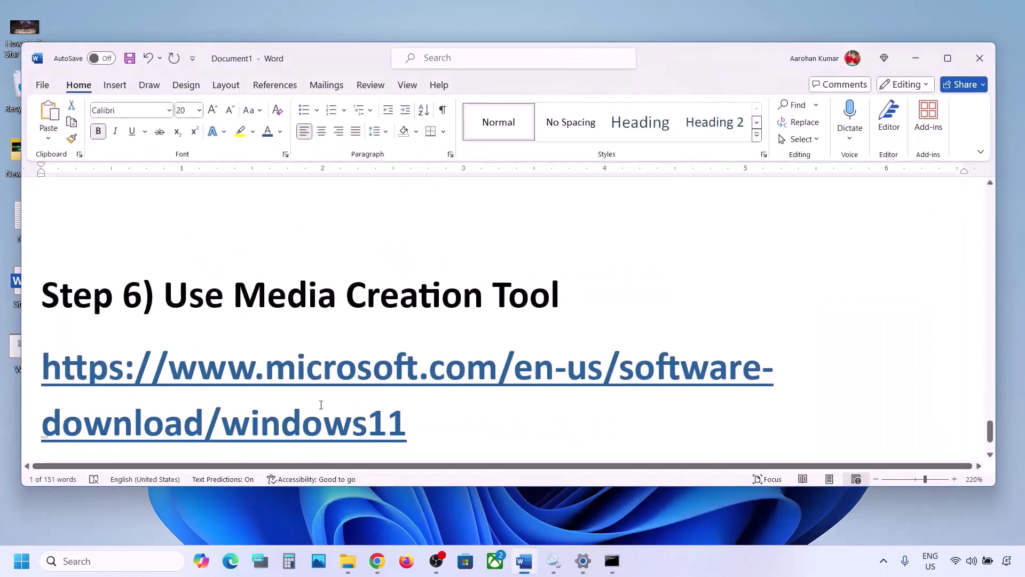
pyautogui.scroll(-2, 321, 405)
pyautogui.scroll(-2, 321, 404)
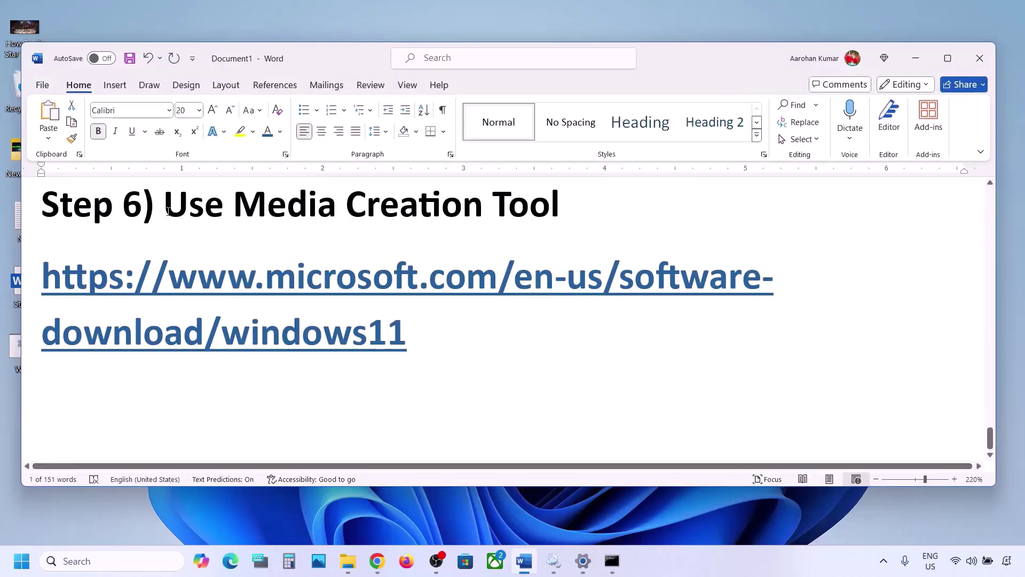
pyautogui.moveTo(165, 211); pyautogui.dragTo(566, 213)
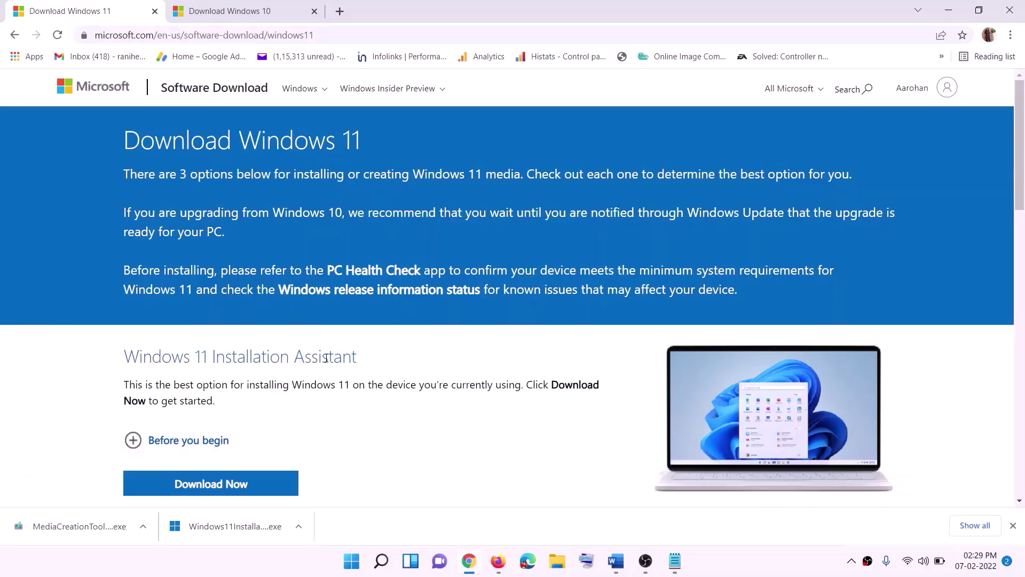
# - Download the Media Creation Tool from the Windows 11 page and launch it with admin approval
pyautogui.scroll(-5, 326, 357)
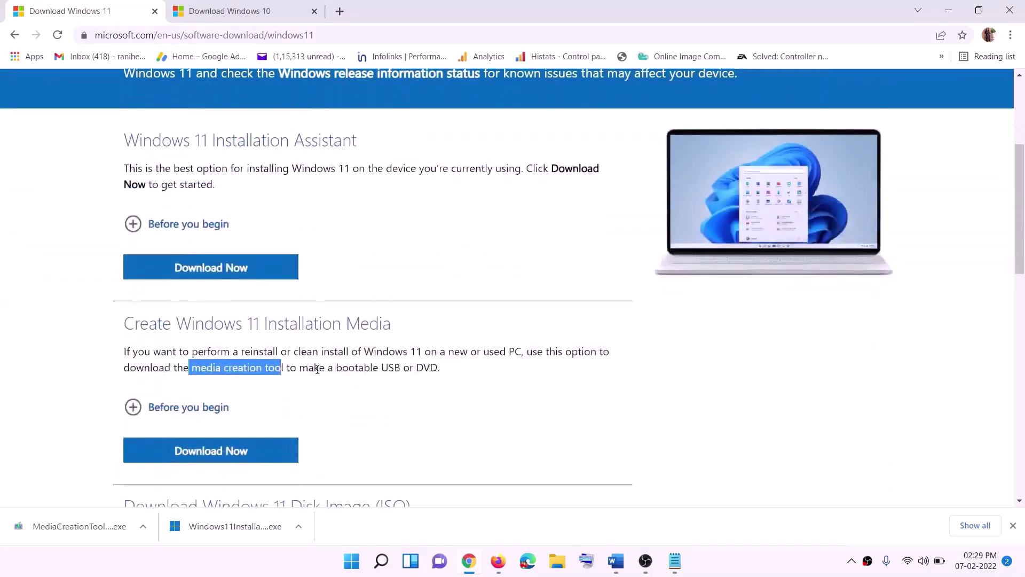
pyautogui.moveTo(192, 318); pyautogui.dragTo(296, 318)
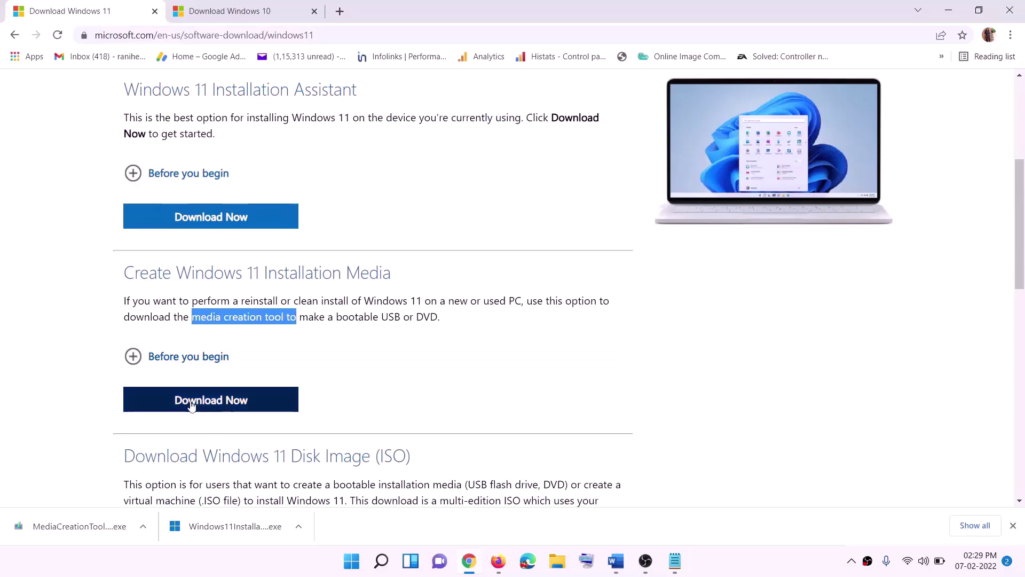
pyautogui.click(206, 405)
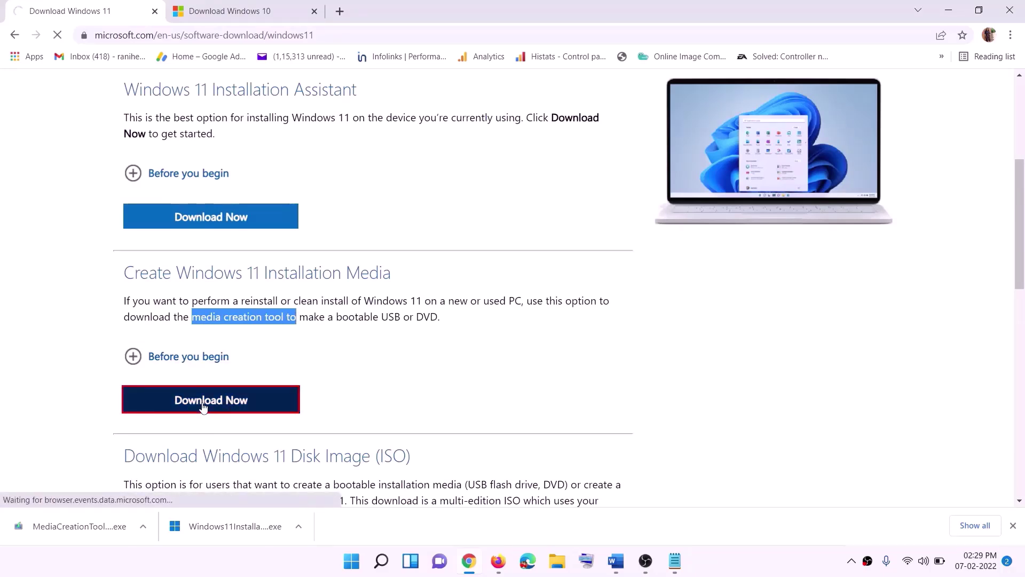
pyautogui.click(95, 523)
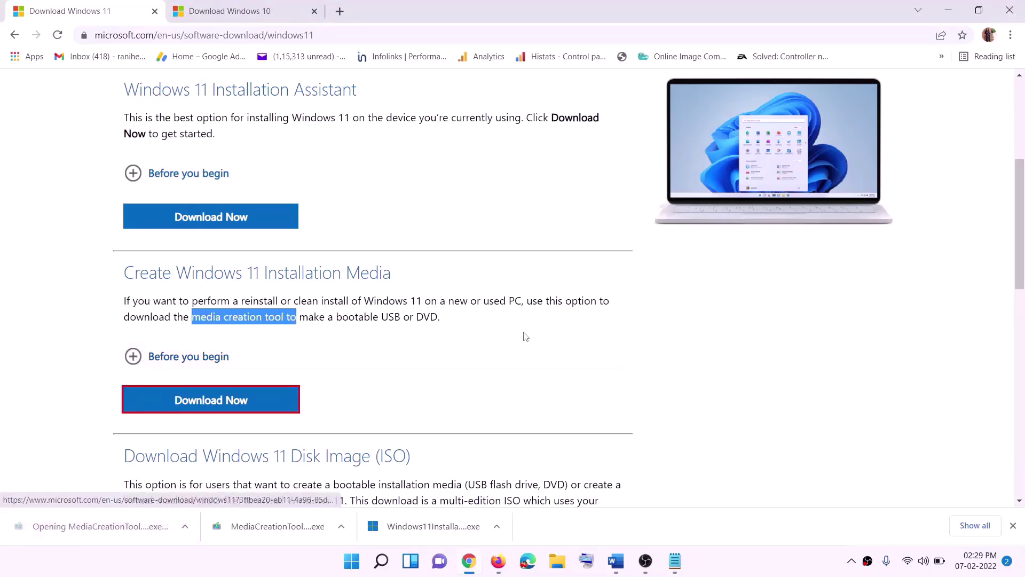
pyautogui.click(455, 393)
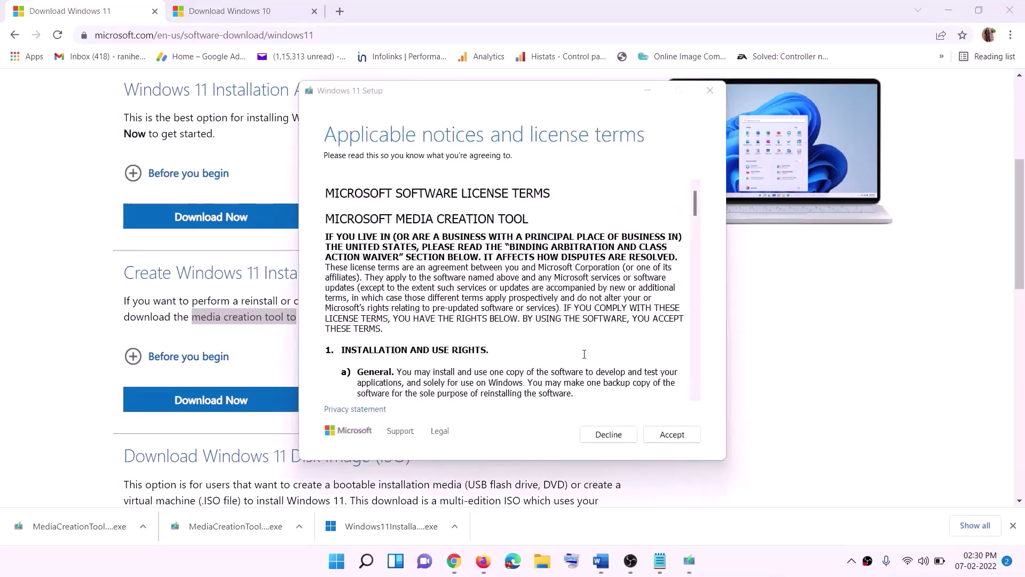
# - Accept the license, keep recommended settings, and save an ISO file to the Desktop
pyautogui.click(654, 440)
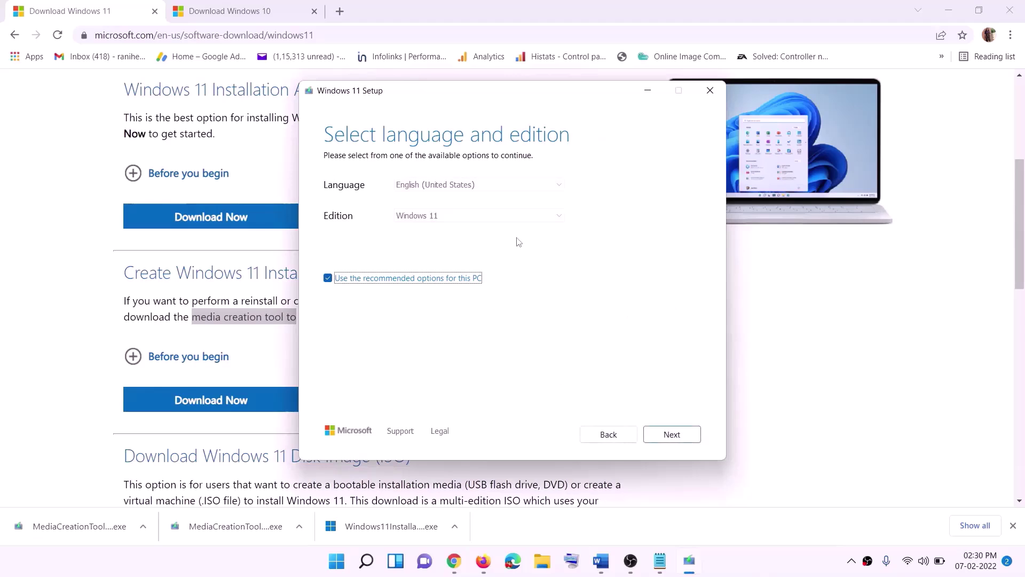
pyautogui.click(664, 435)
pyautogui.click(341, 231)
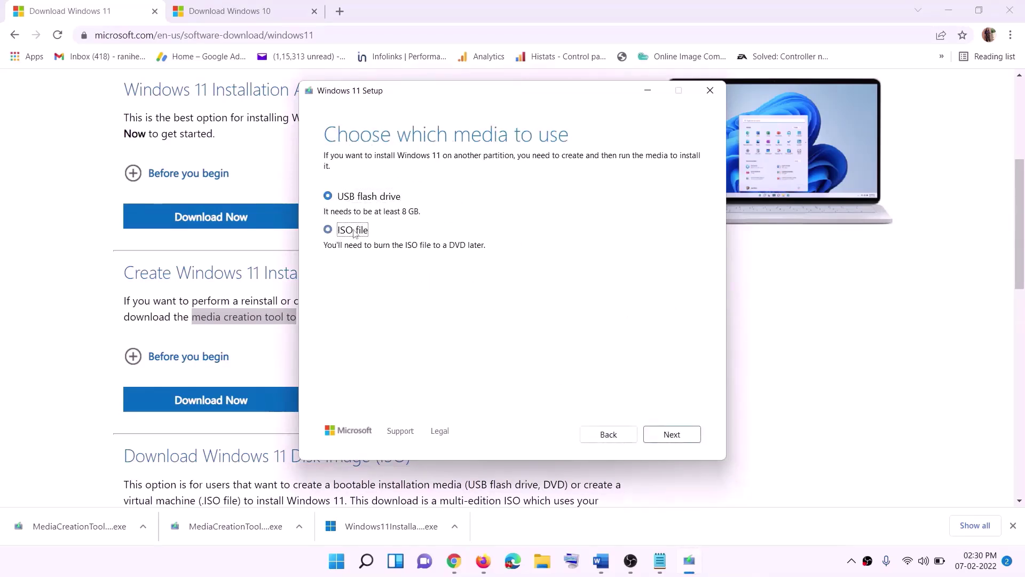
pyautogui.click(671, 435)
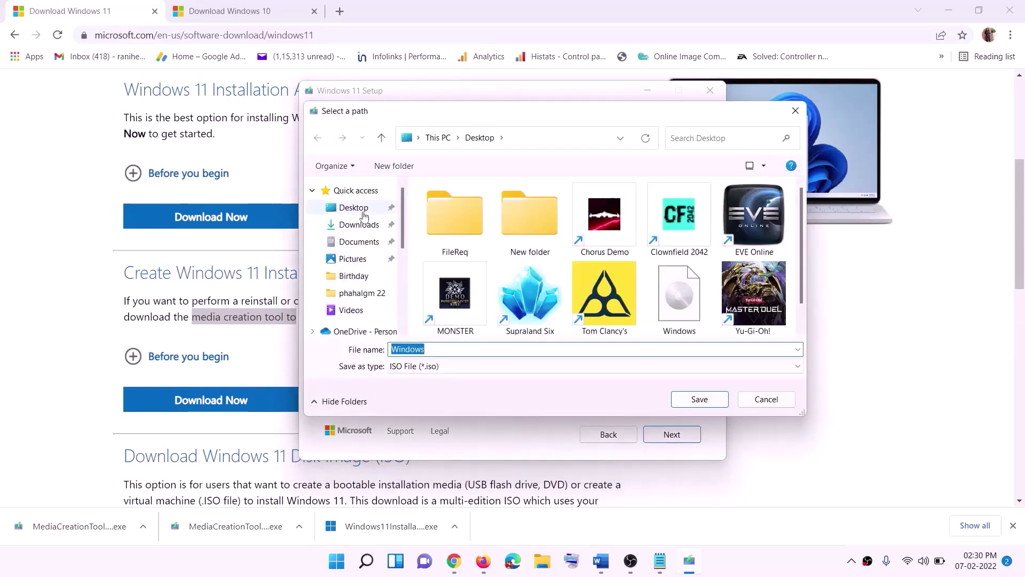
pyautogui.click(350, 211)
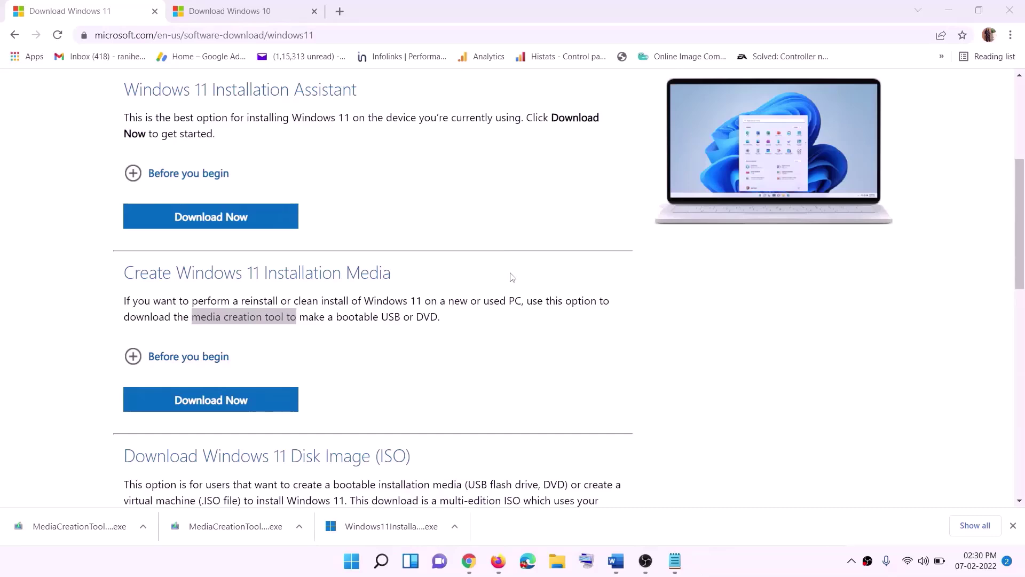
# - Mount the Windows ISO from the desktop to view its files
pyautogui.press('super+d')
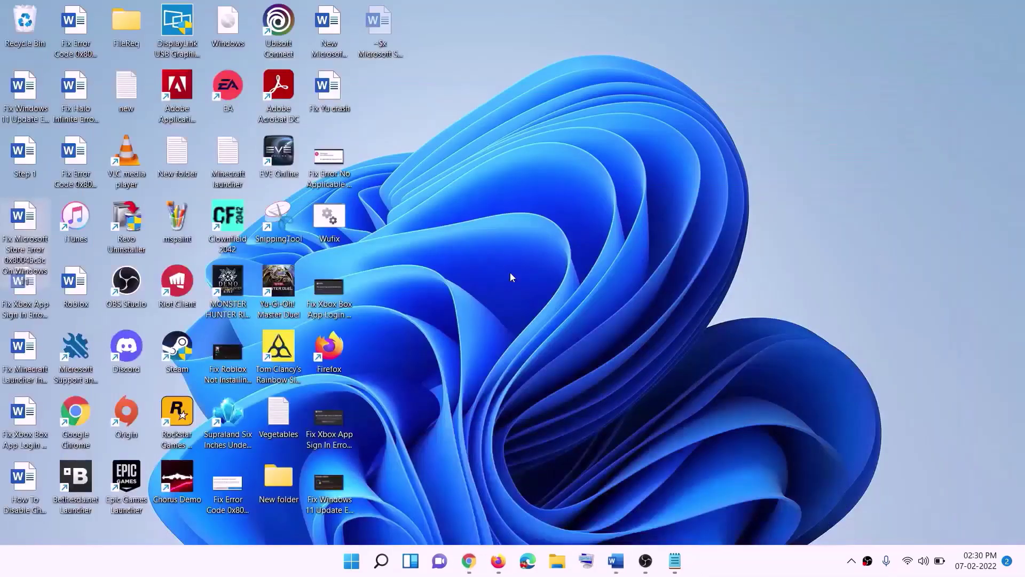
pyautogui.moveTo(243, 28); pyautogui.dragTo(332, 290)
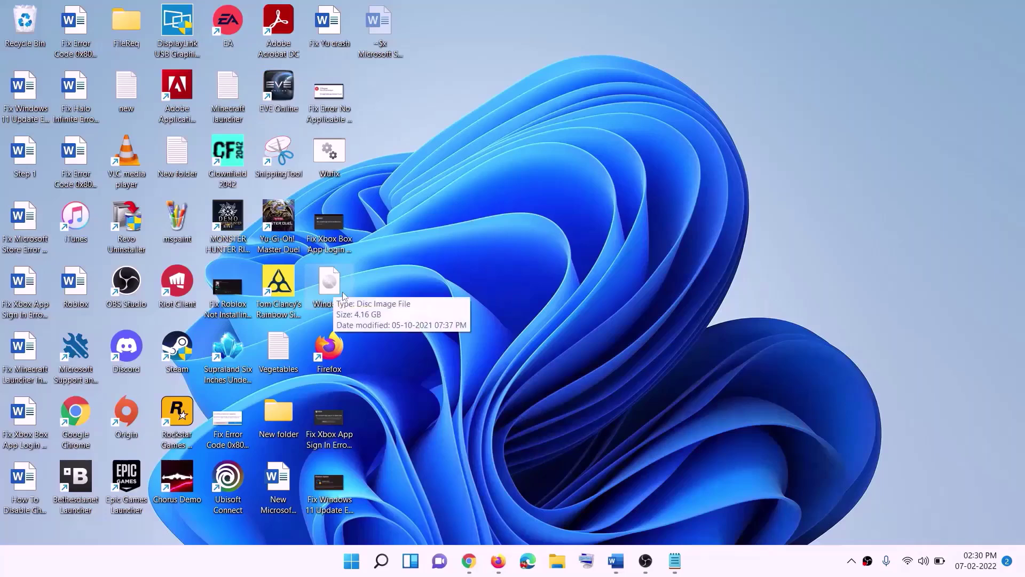
pyautogui.doubleClick(331, 288)
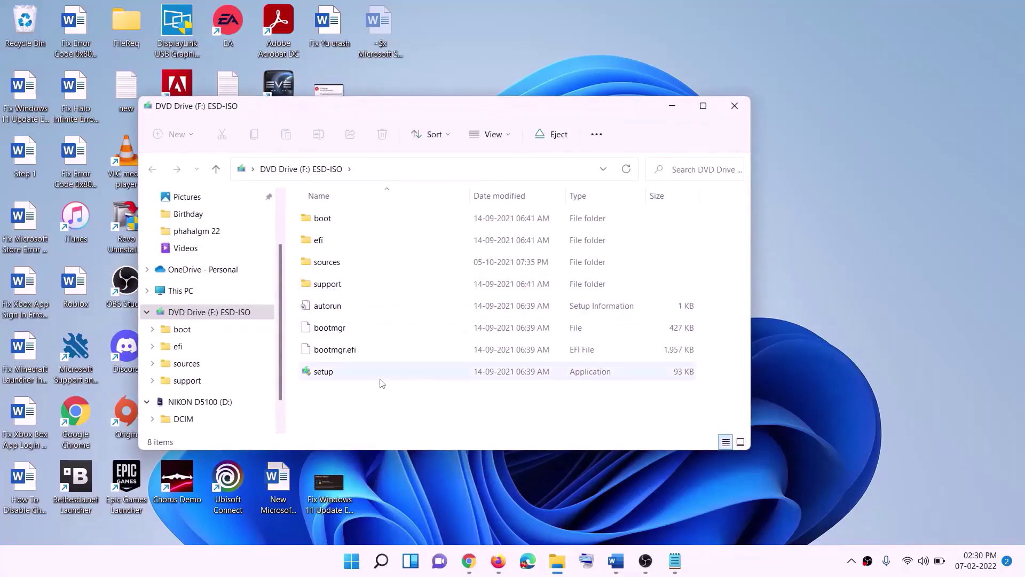
# - Run setup from the mounted drive as administrator and continue past the first Windows 11 Setup screen
pyautogui.click(341, 374)
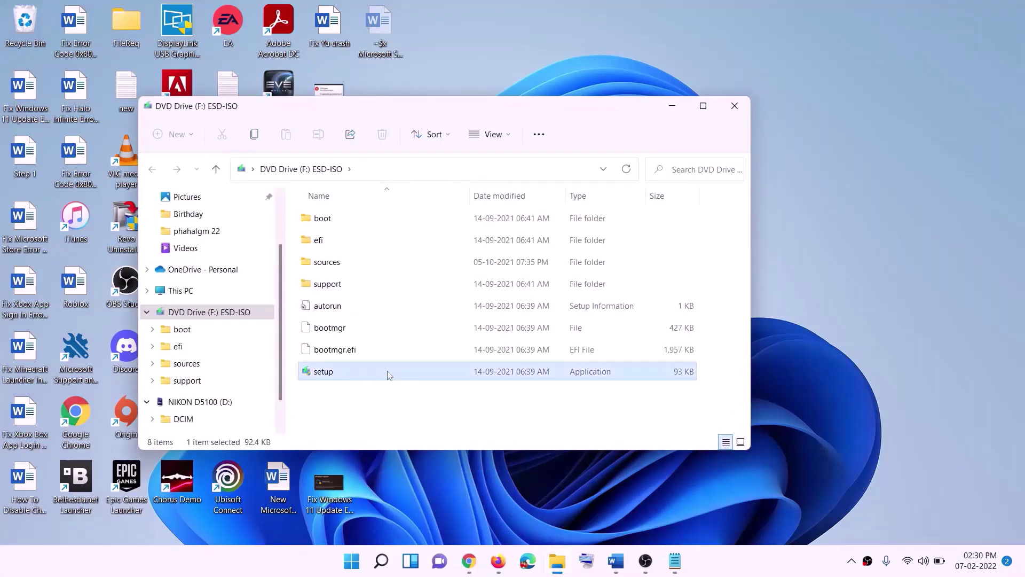
pyautogui.doubleClick(350, 371)
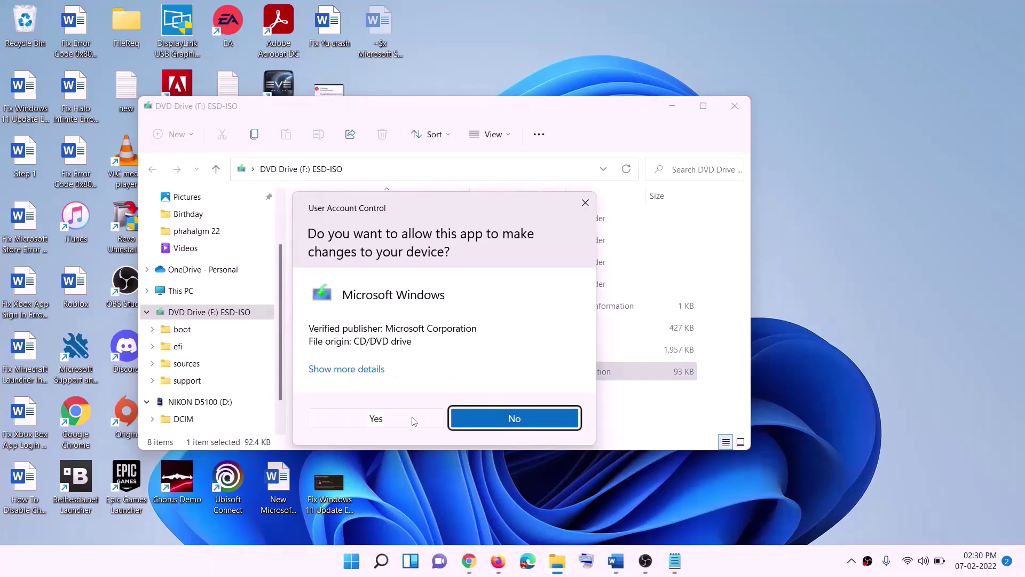
pyautogui.click(413, 419)
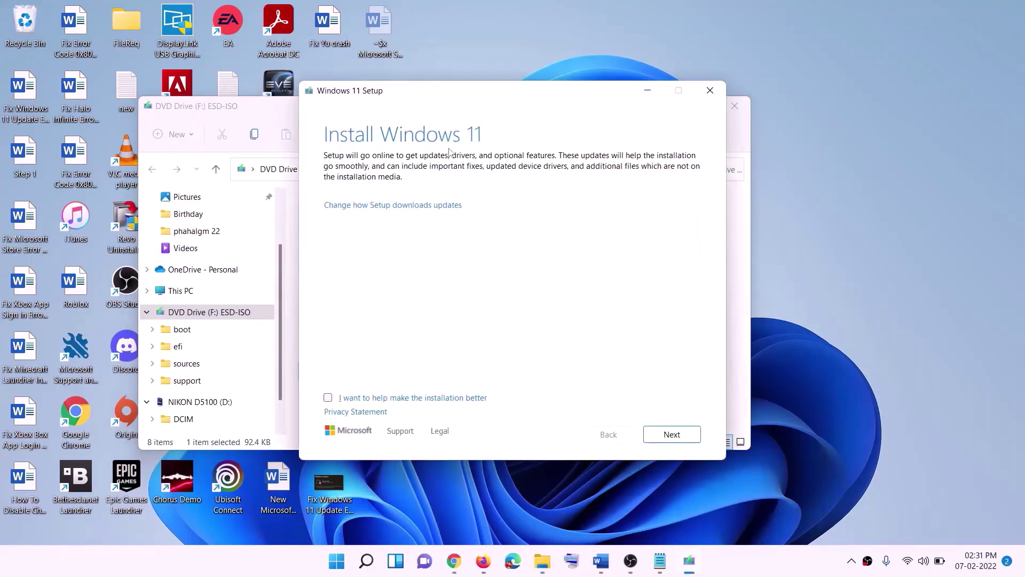
pyautogui.click(673, 434)
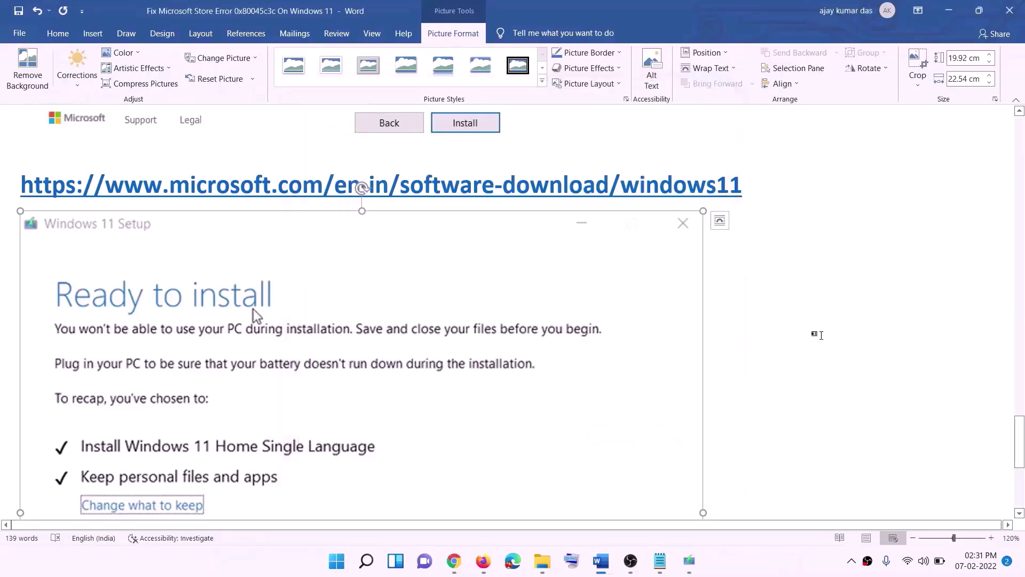
pyautogui.scroll(-3, 235, 253)
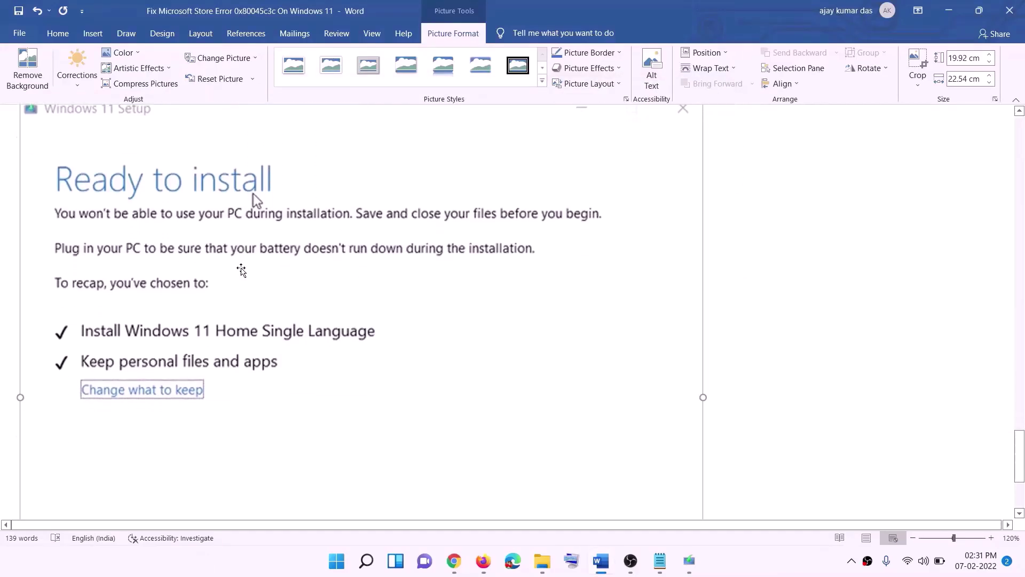
pyautogui.scroll(-1, 197, 344)
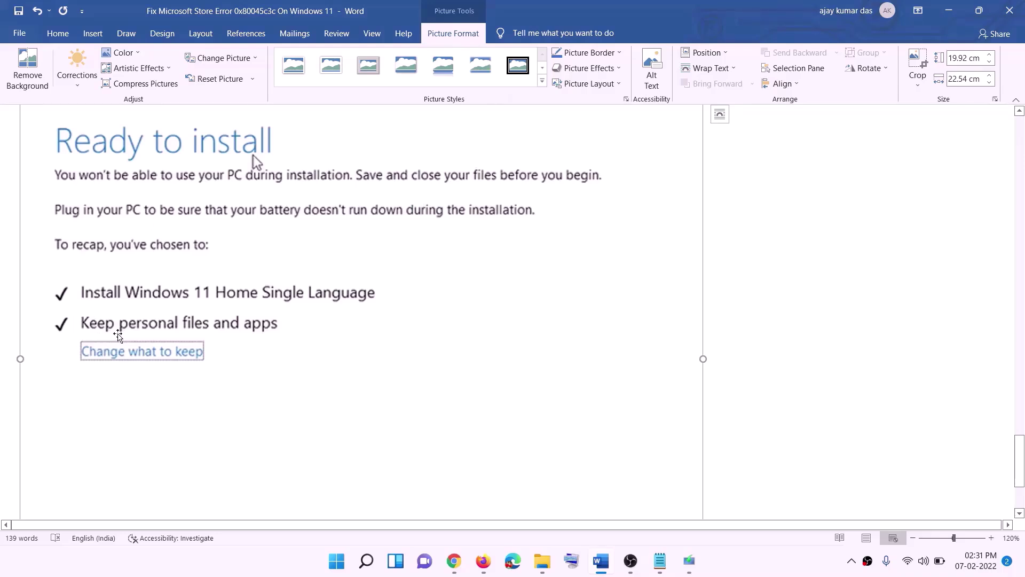
pyautogui.scroll(-3, 380, 335)
pyautogui.scroll(1, 544, 399)
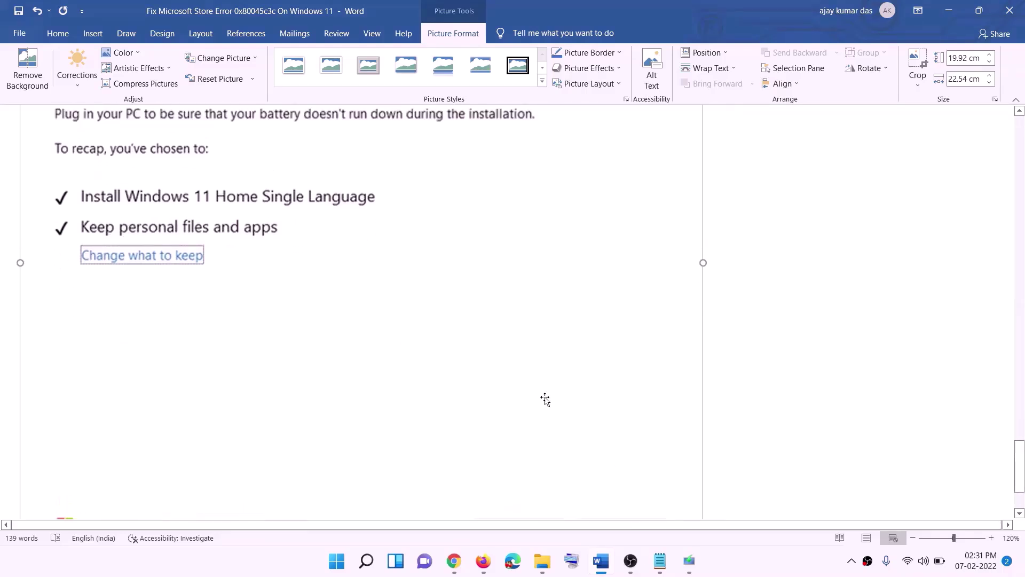